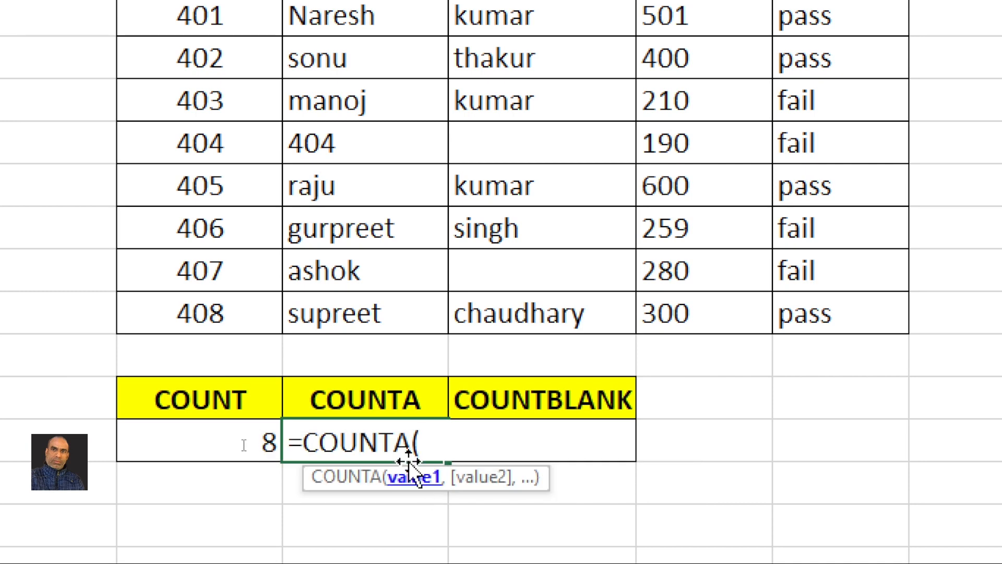
Finish the COUNTA formula over H18:H25 so it returns 8, then highlight the eight names counted
scroll(363, 69, "up", 1)
left_click_drag(358, 72, 361, 364)
type(")")
key("Return")
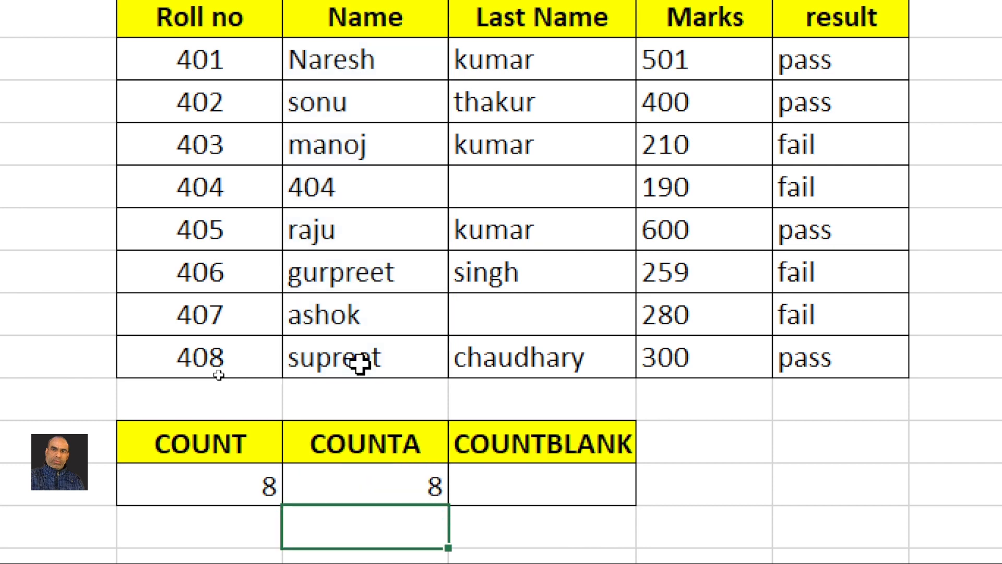
left_click(310, 475)
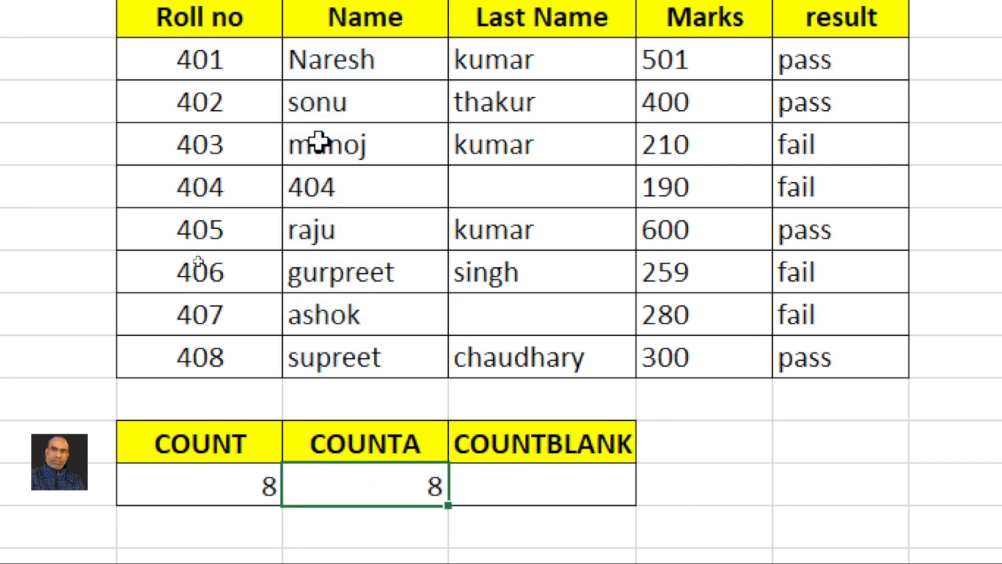
left_click_drag(327, 70, 329, 342)
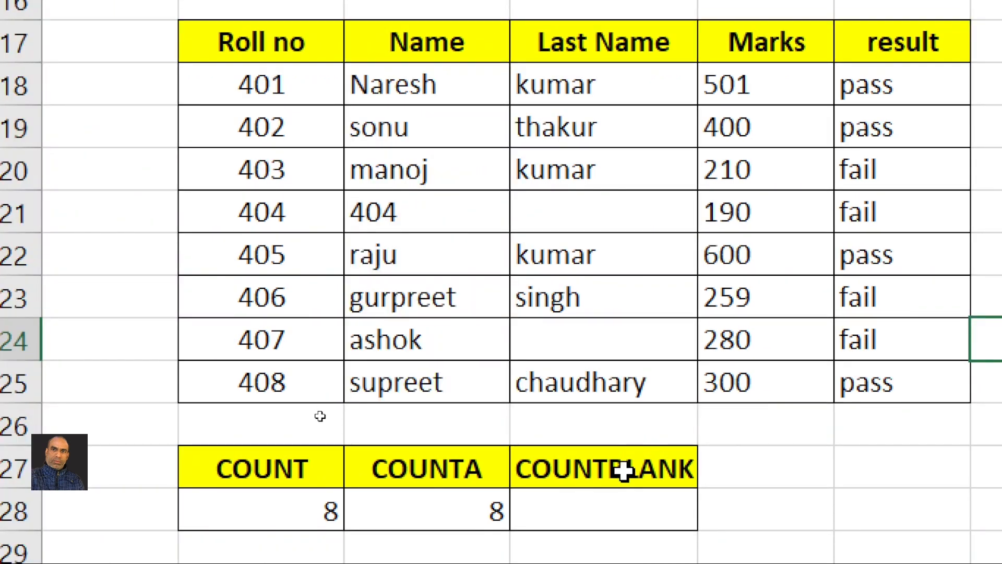
Enter a COUNTBLANK formula over the Last Name cells under the COUNTBLANK heading
left_click(625, 471)
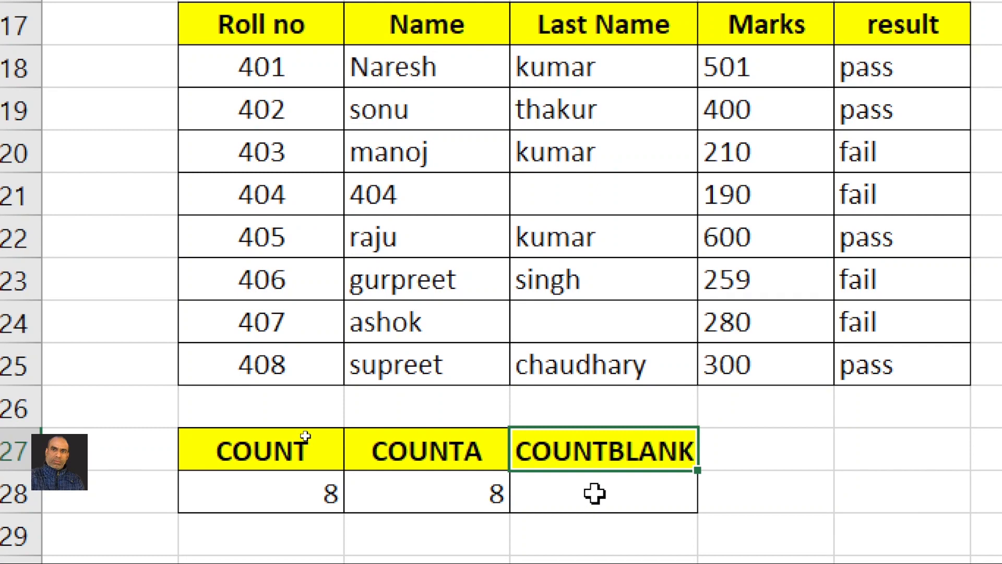
left_click(594, 490)
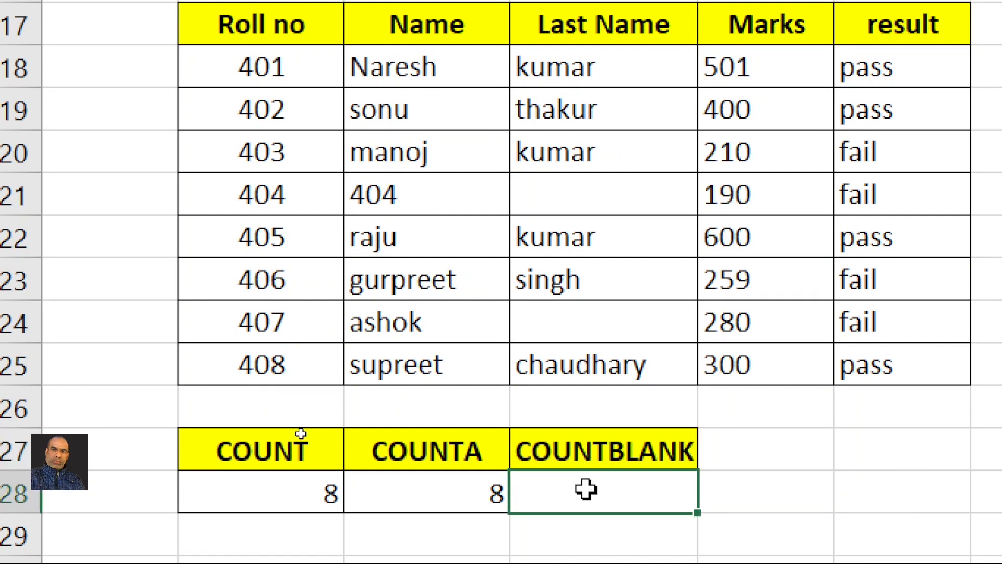
type("=CO")
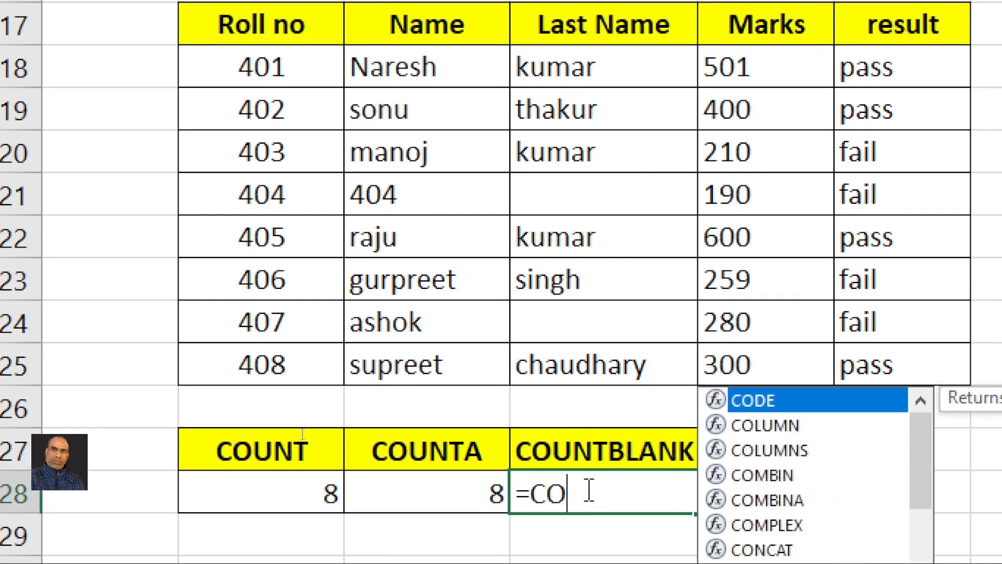
type("UNTBLAN")
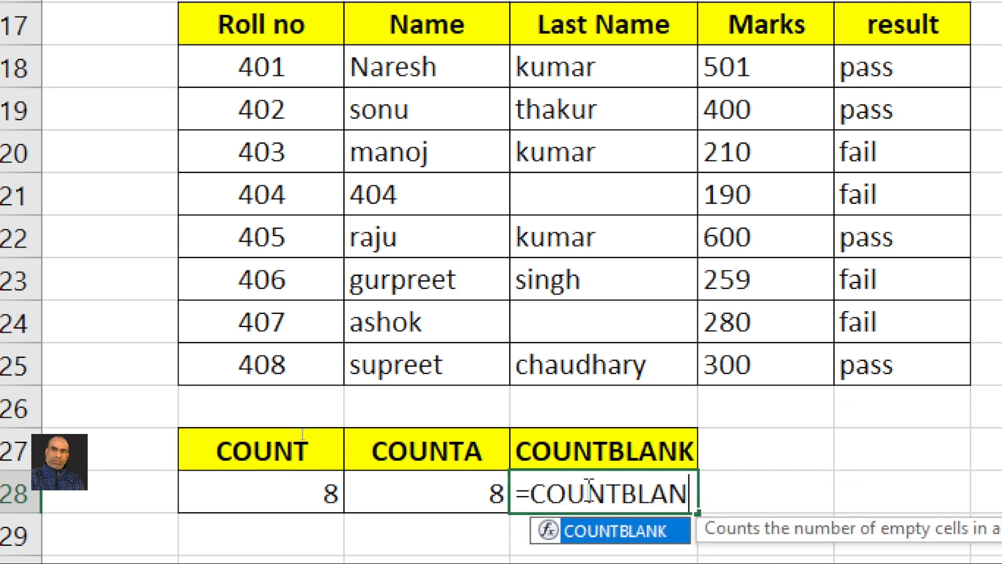
type("K(")
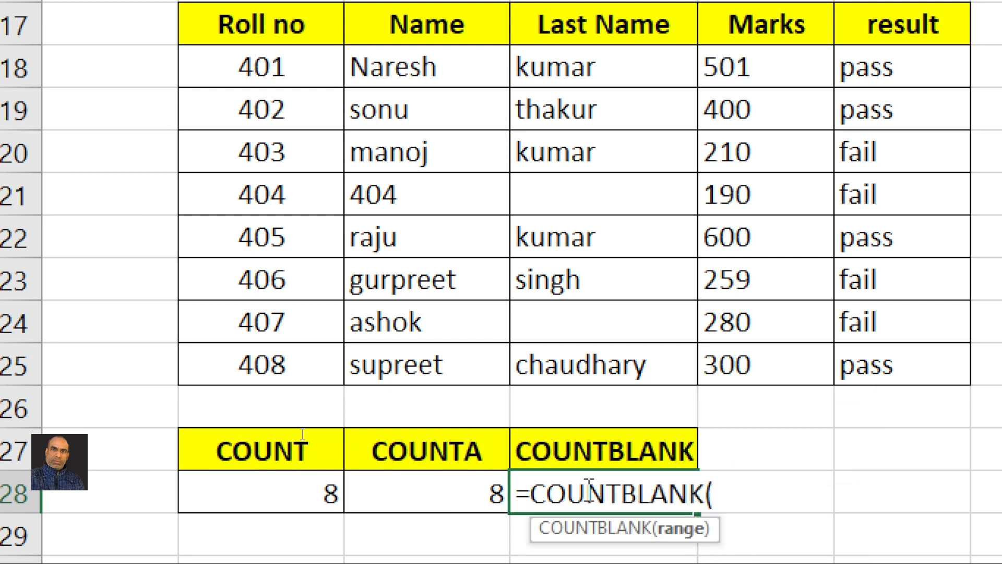
left_click_drag(598, 67, 580, 390)
type(")")
key("Return")
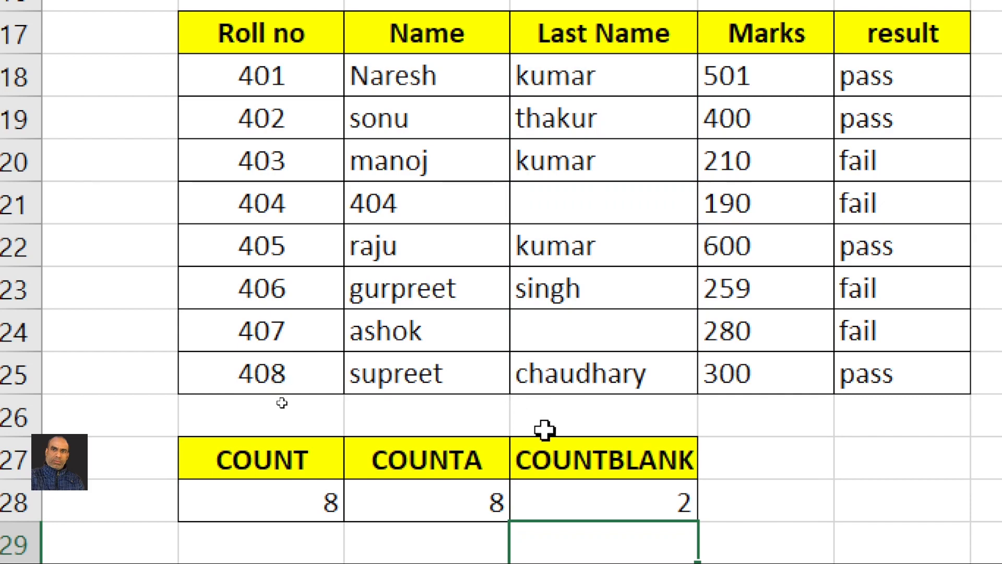
Verify the result of 2 against the empty Last Name cells for roll 404 and ashok
left_click(606, 501)
key("Up")
key("Up")
key("Up")
left_click(567, 199)
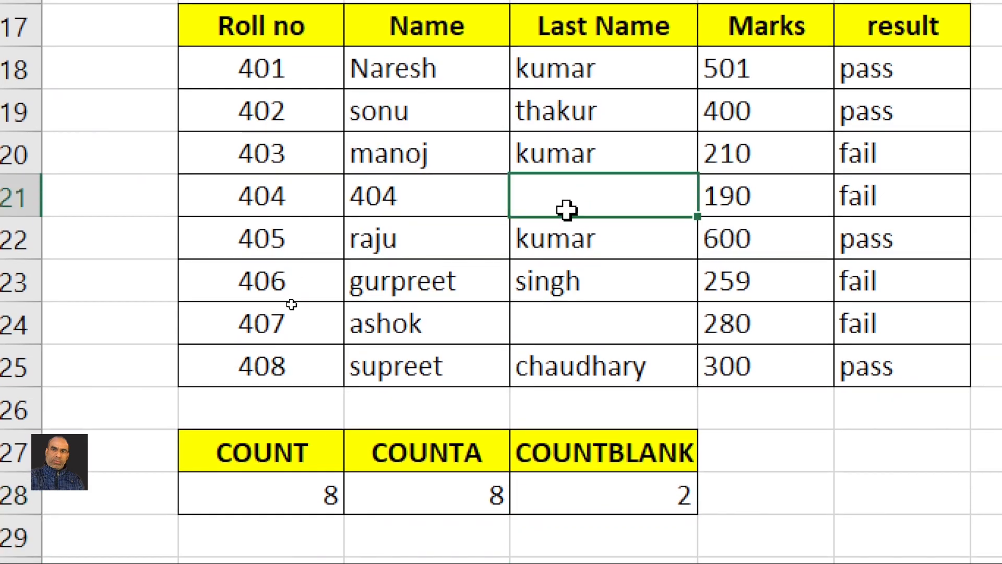
left_click(573, 327)
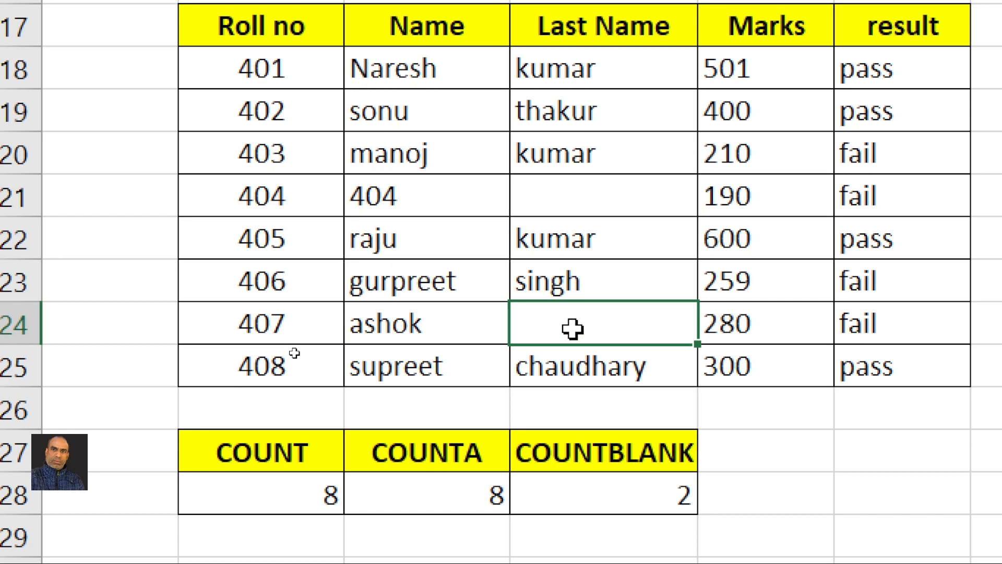
left_click(572, 207)
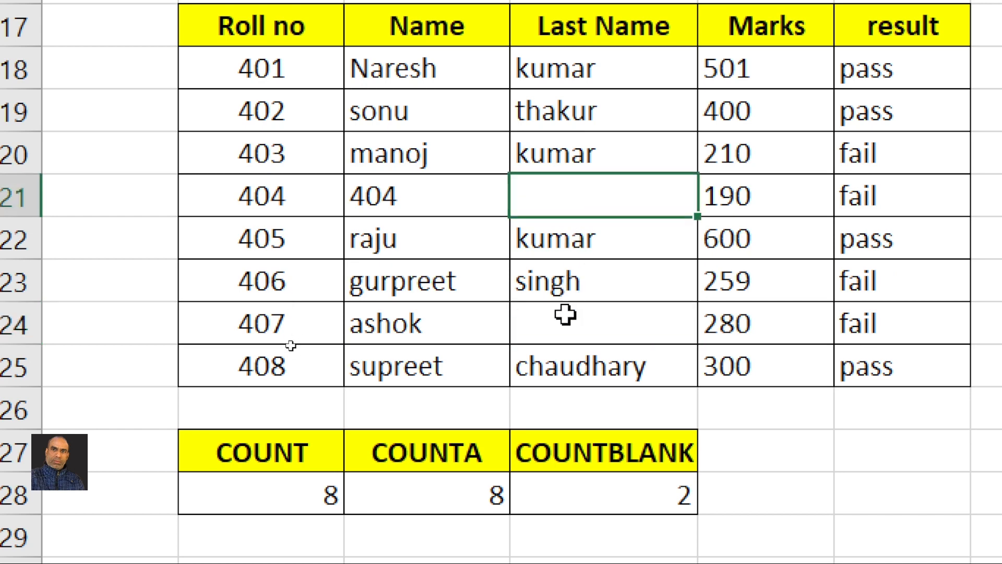
left_click(565, 314)
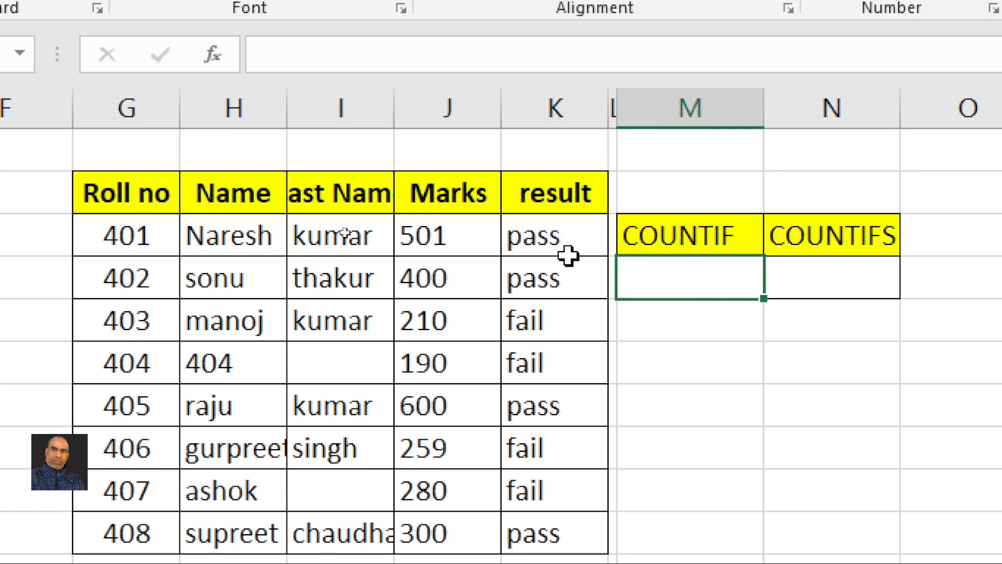
Enter =COUNTIF(K18:K25,"PASS") under the COUNTIF heading
type("=C")
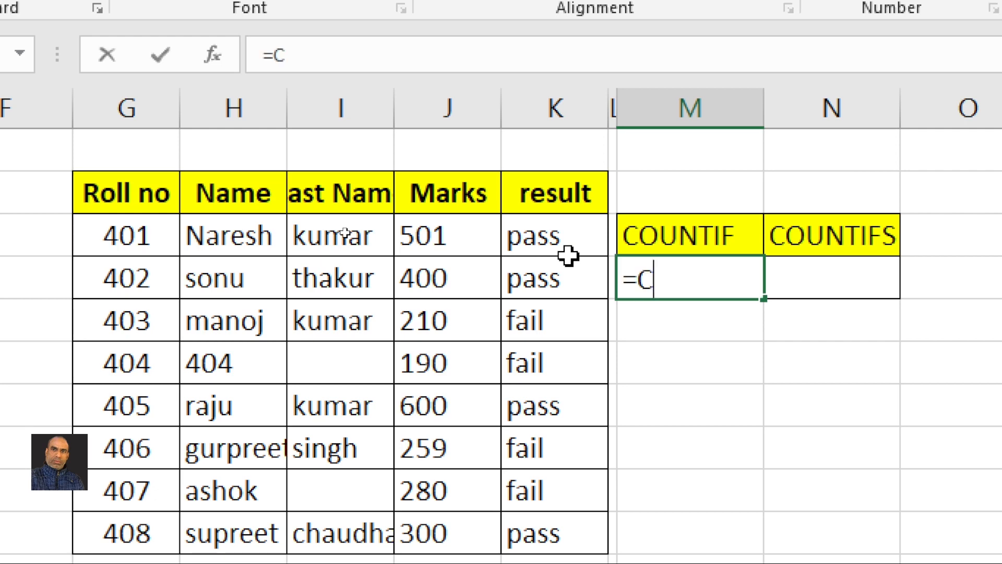
type("OUNTIF")
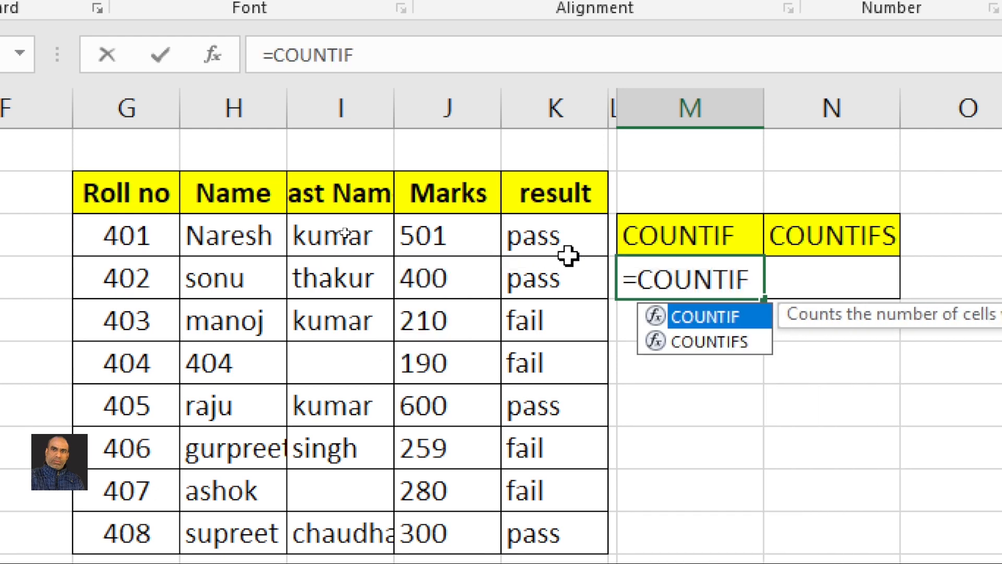
type("(")
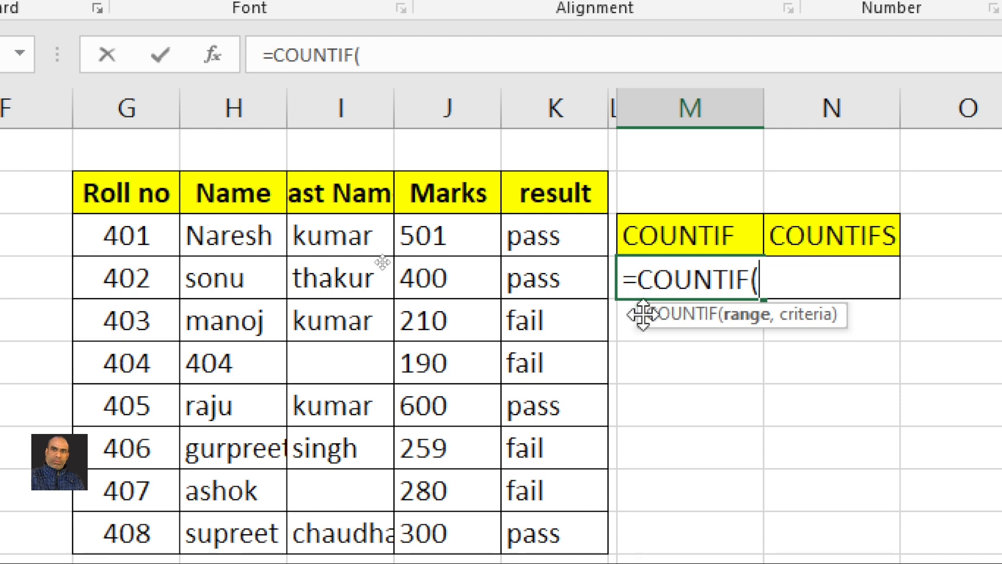
left_click_drag(548, 241, 548, 493)
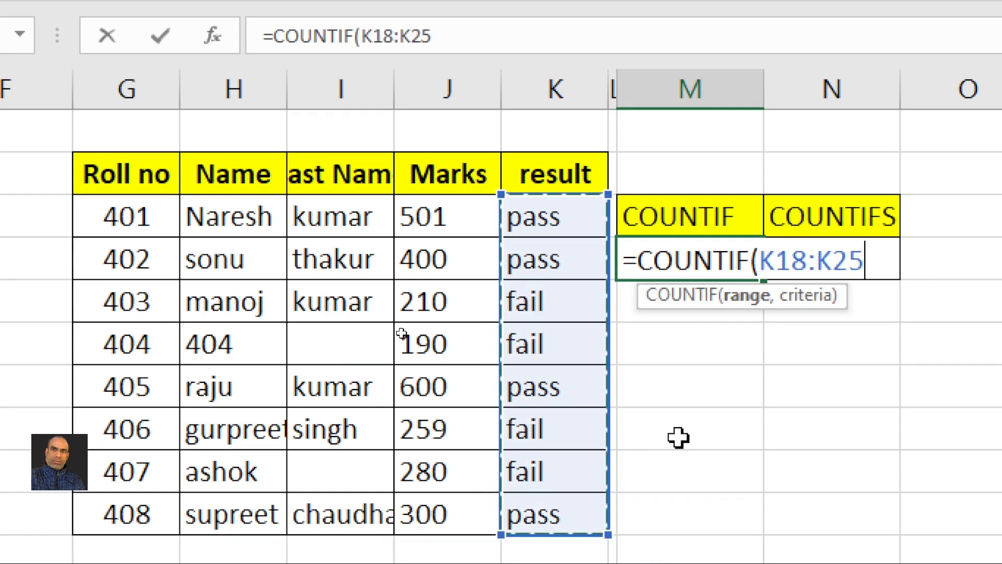
type(",")
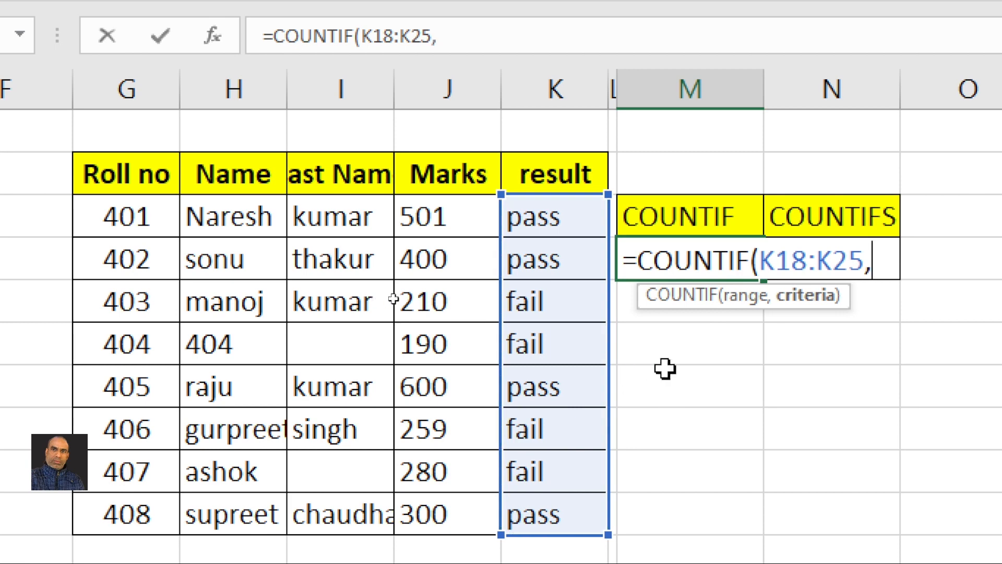
type("\"")
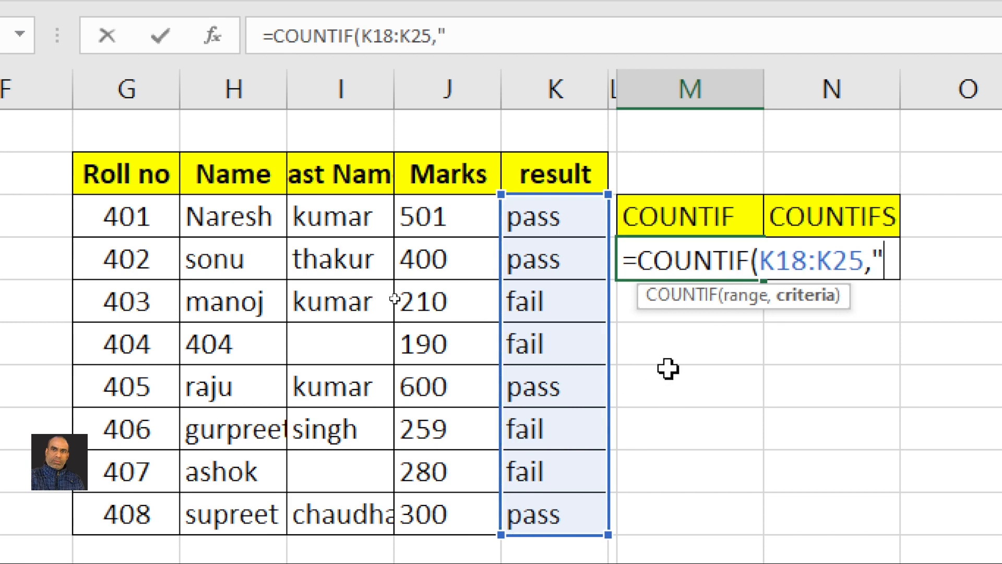
type("PASS\"")
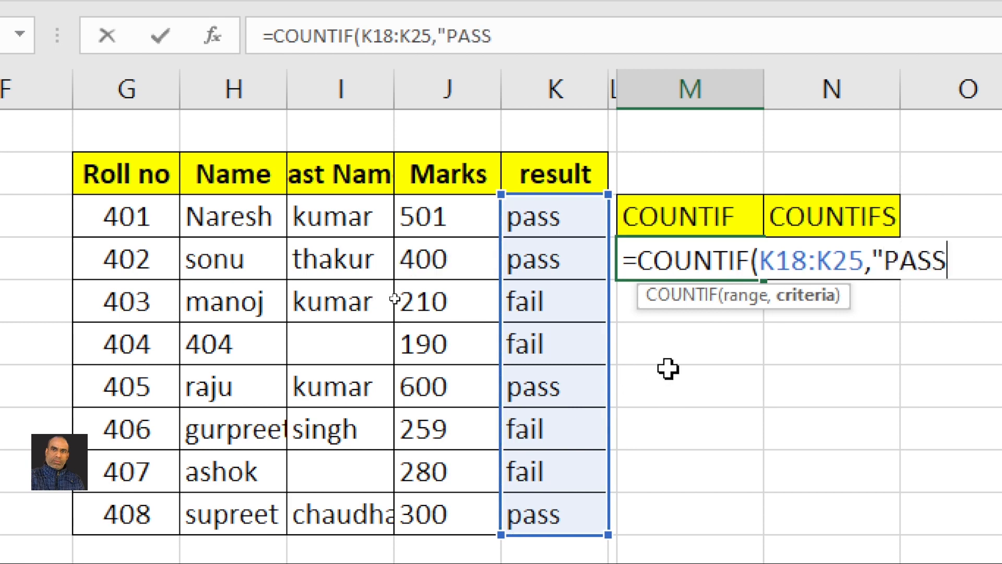
type(")")
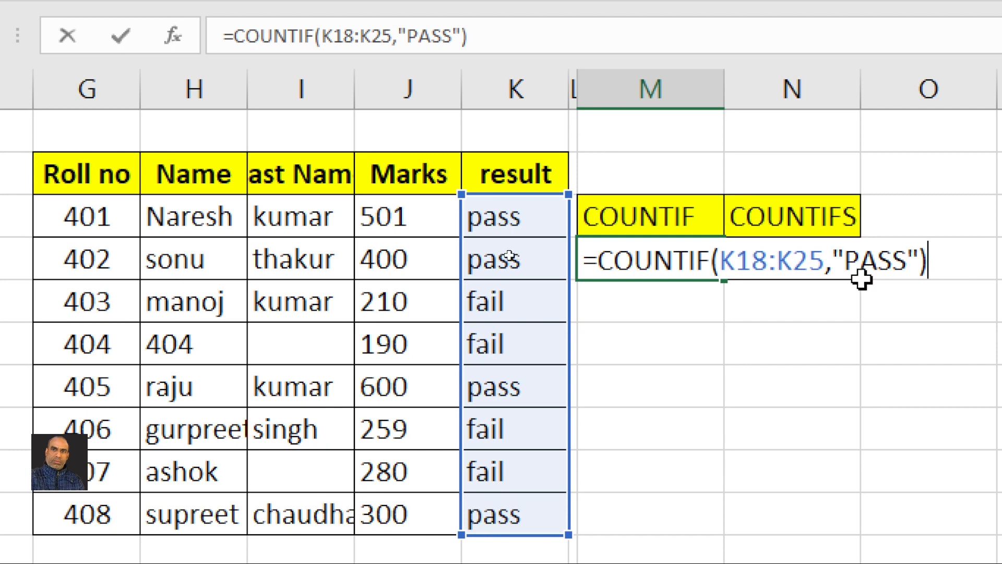
key("Return")
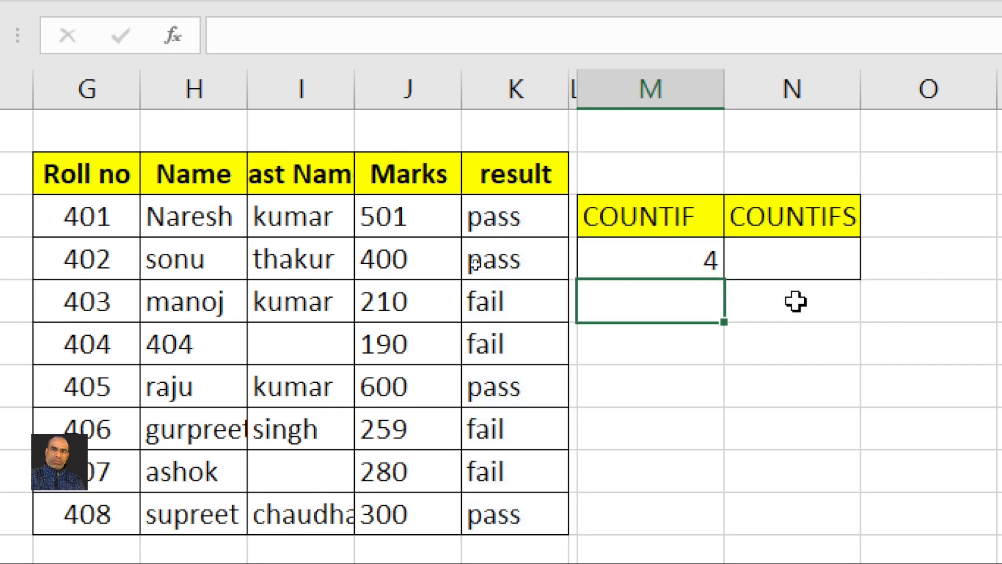
Check the four PASS entries in the result column against the count
left_click(521, 223)
left_click(508, 260)
left_click(507, 387)
left_click(510, 512)
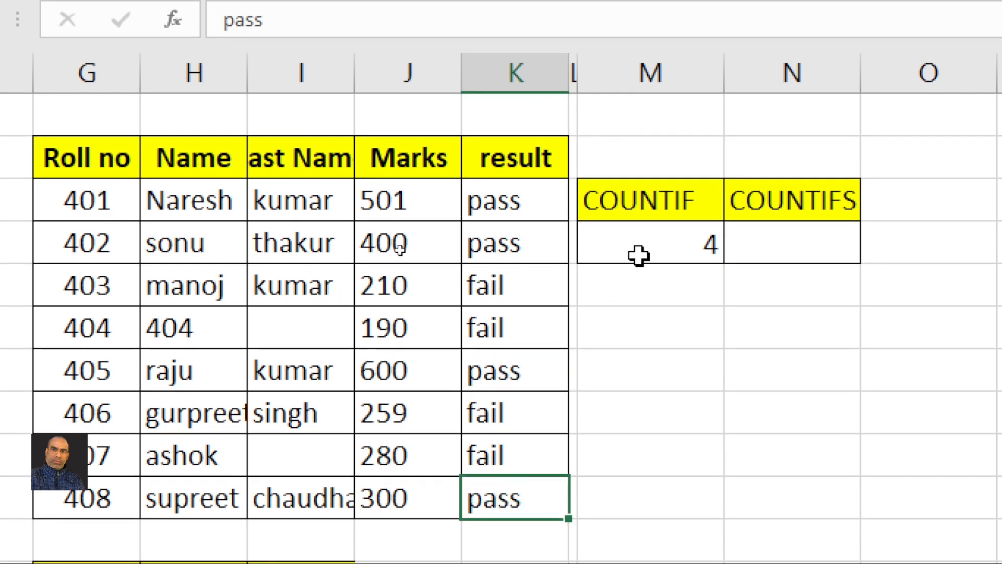
Enter a COUNTIFS formula with Last Name "KUMAR" and result K18:K25 "PASS" under COUNTIFS
left_click(762, 232)
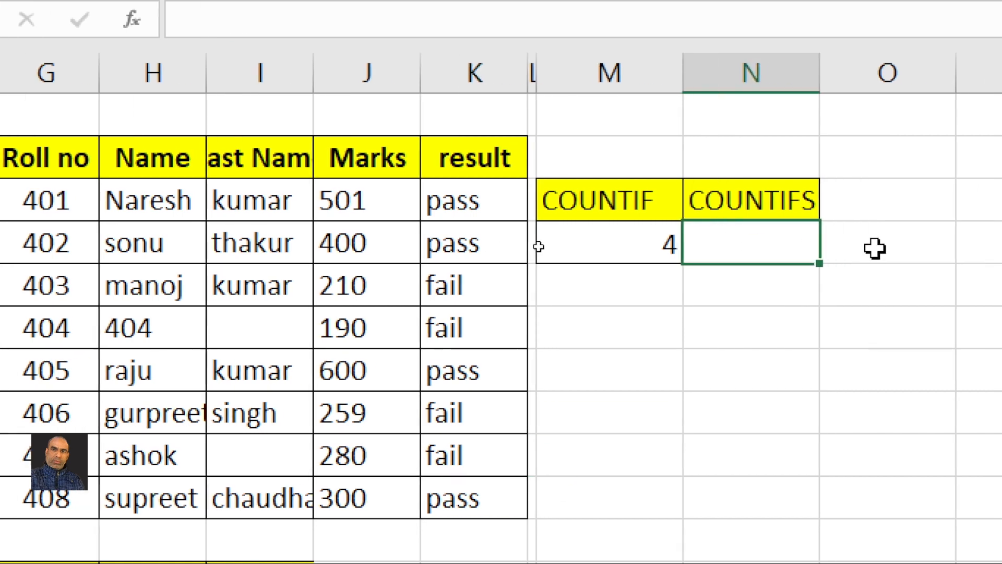
type("=C")
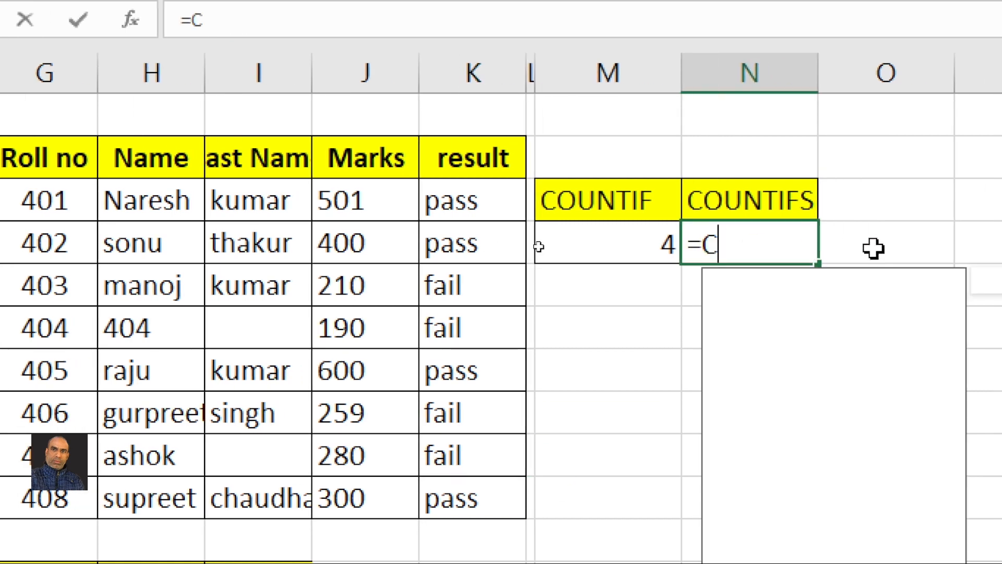
type("OUNTI")
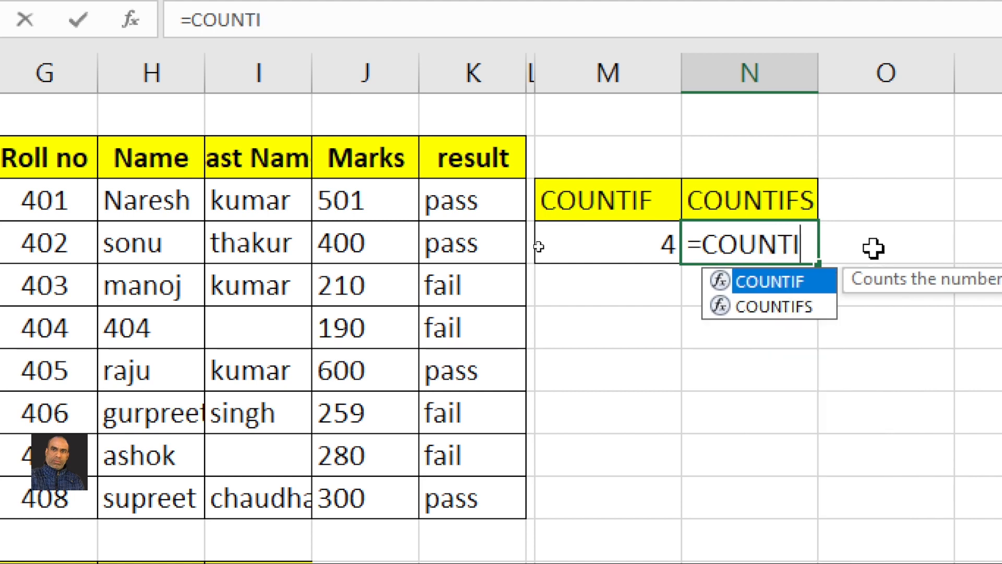
type("FS(")
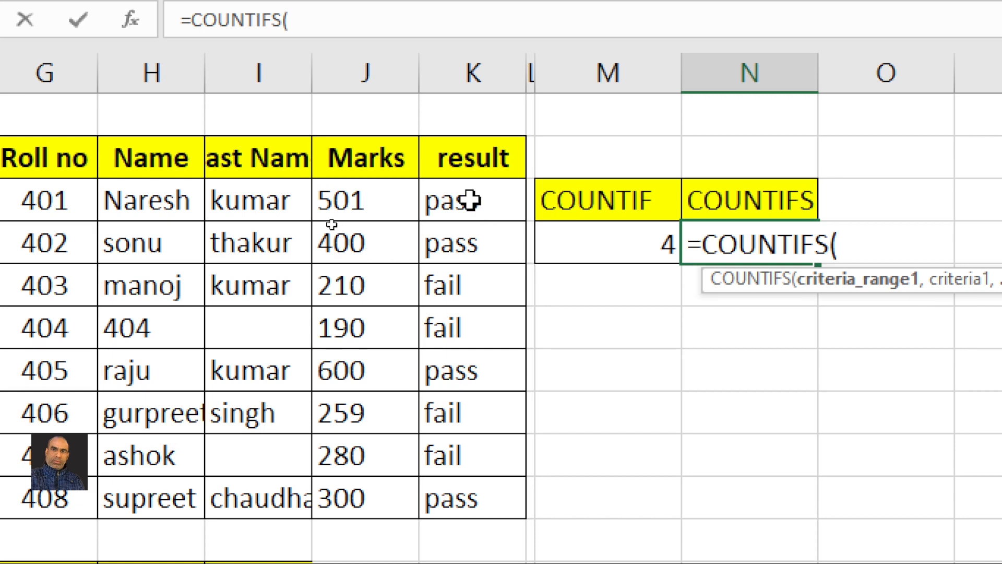
left_click_drag(239, 205, 253, 506)
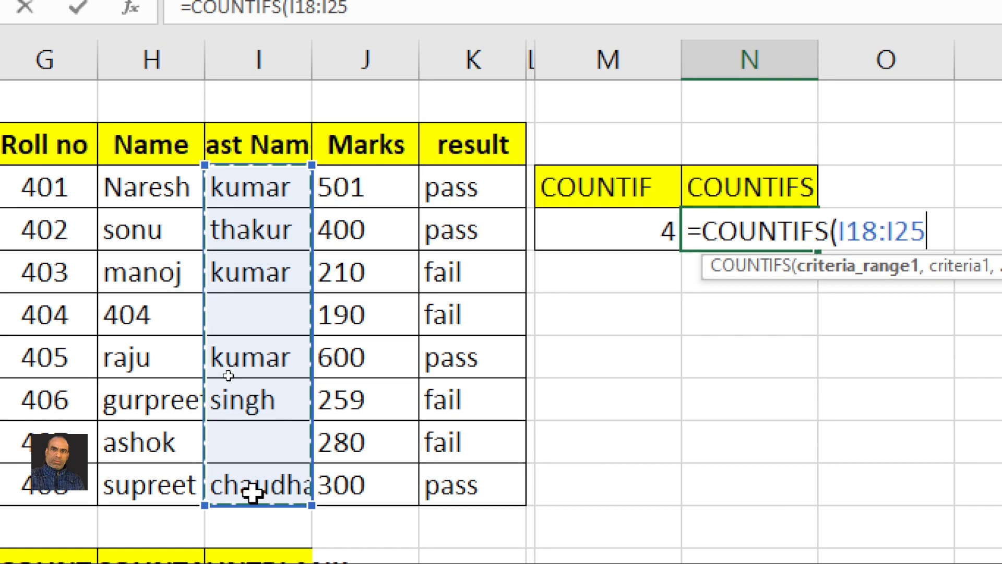
type(",")
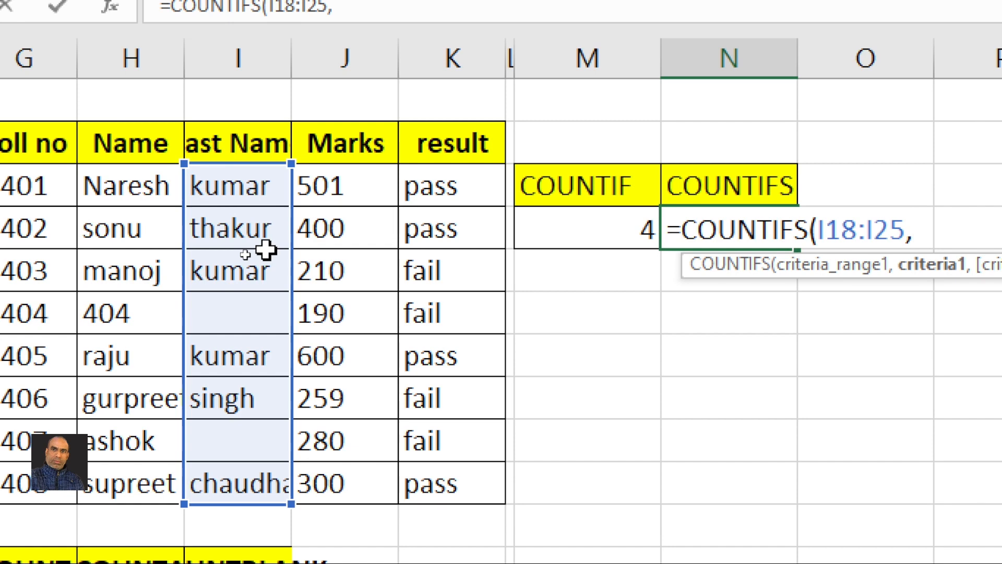
type("\"KUM")
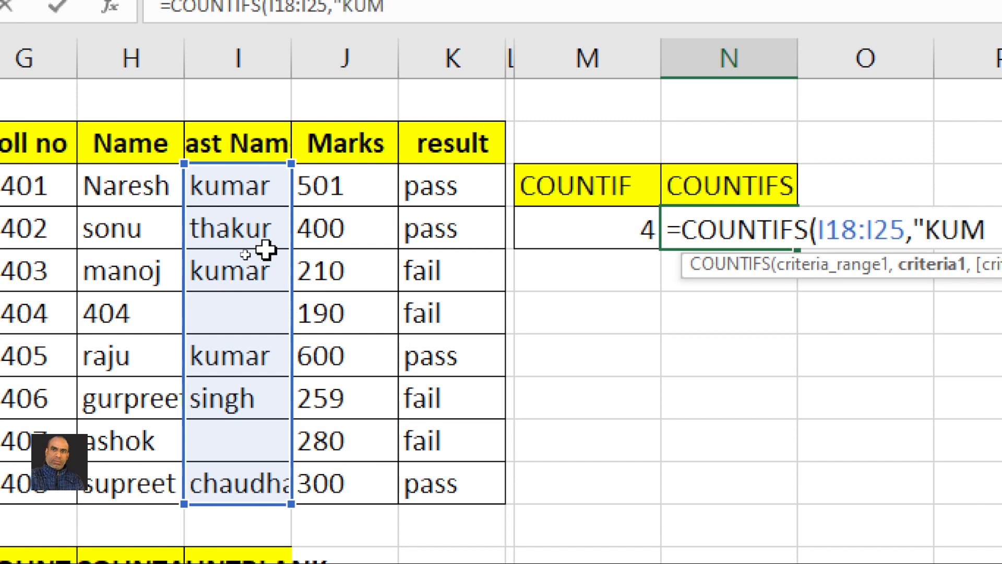
type("AR\"")
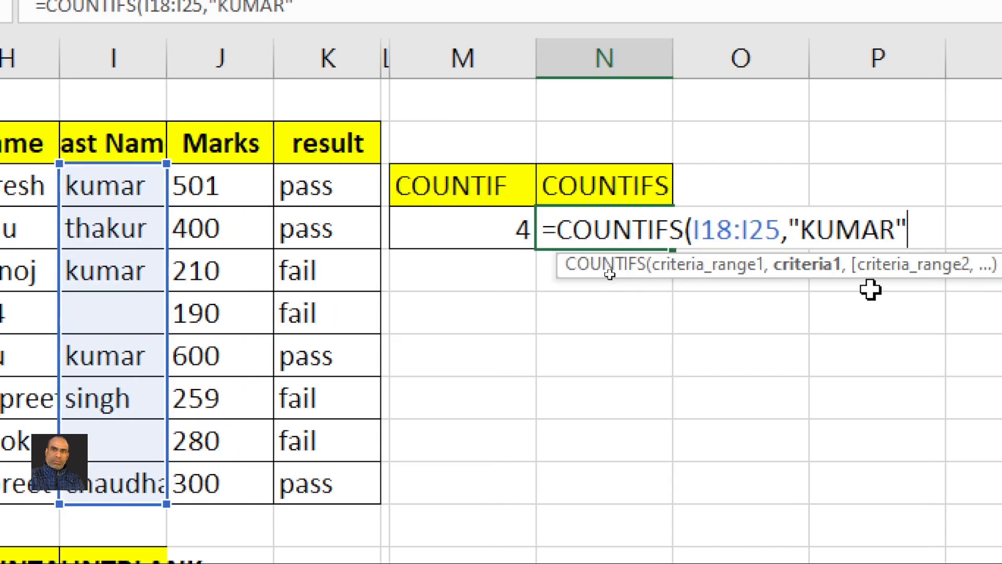
type(",")
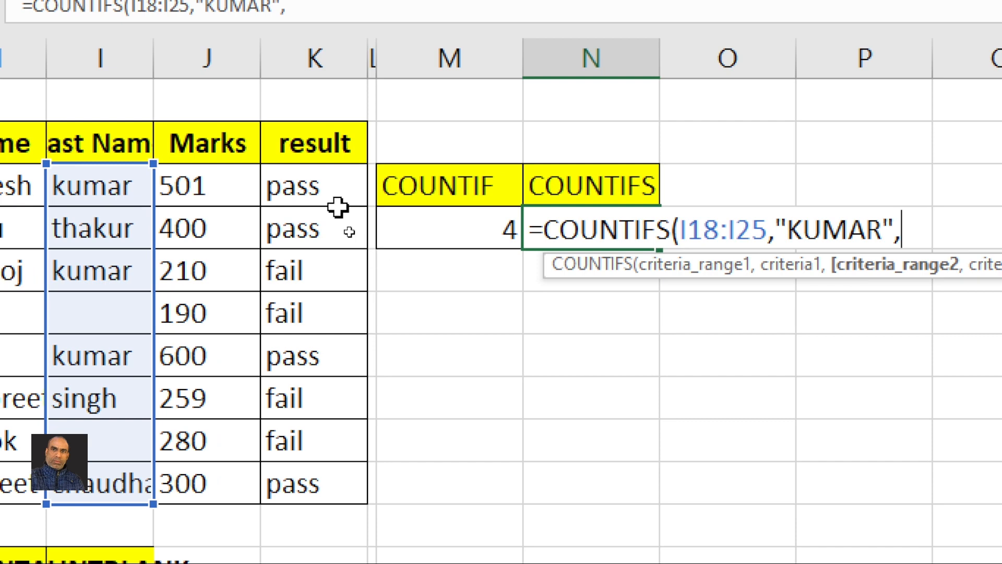
left_click_drag(337, 193, 322, 472)
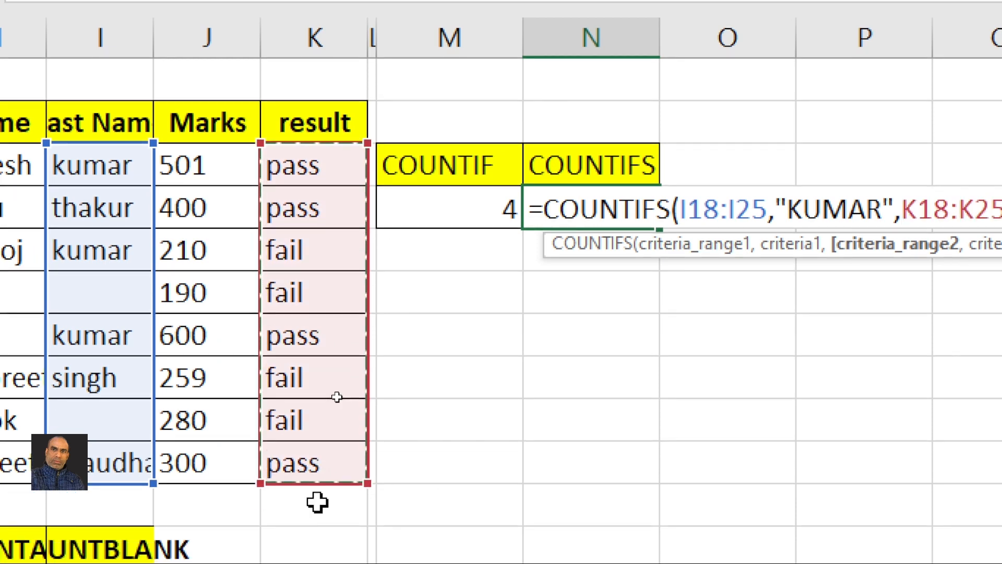
type(",")
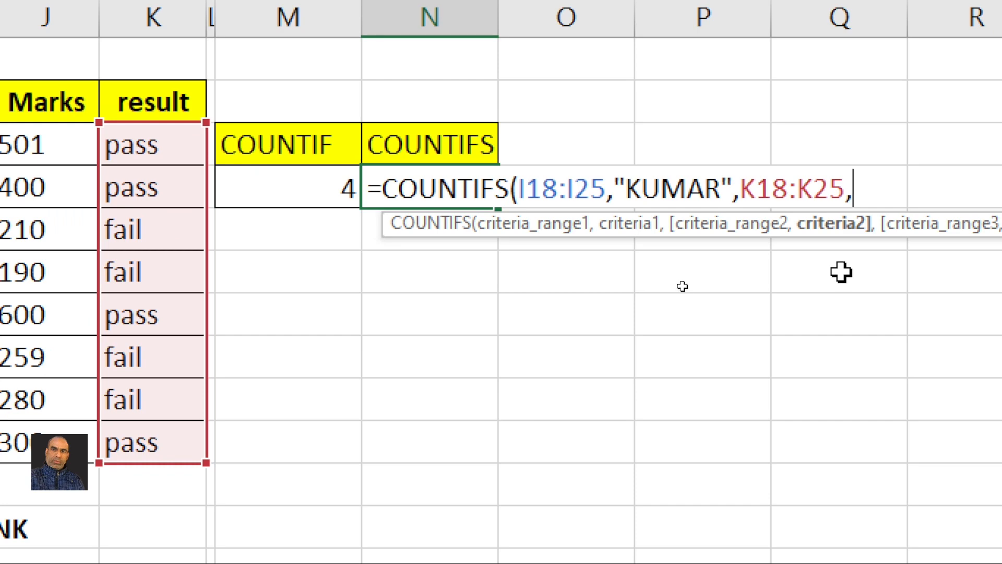
type("\"")
type("PASS")
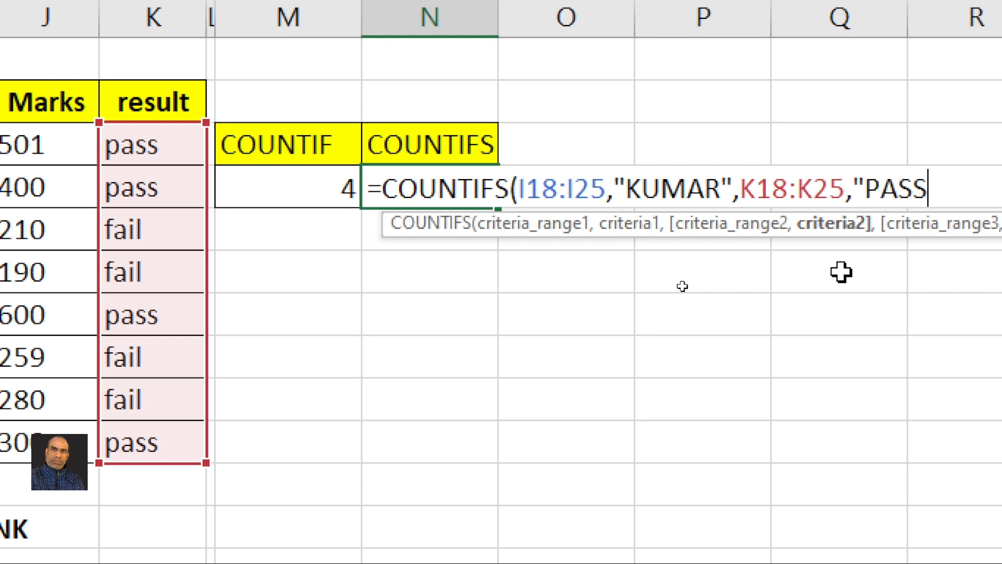
type("\")")
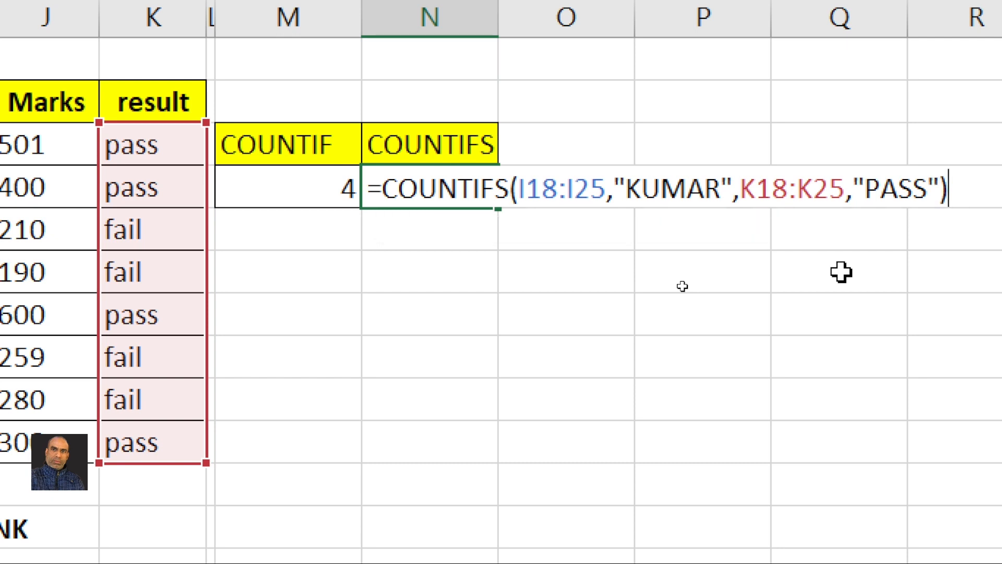
key("Return")
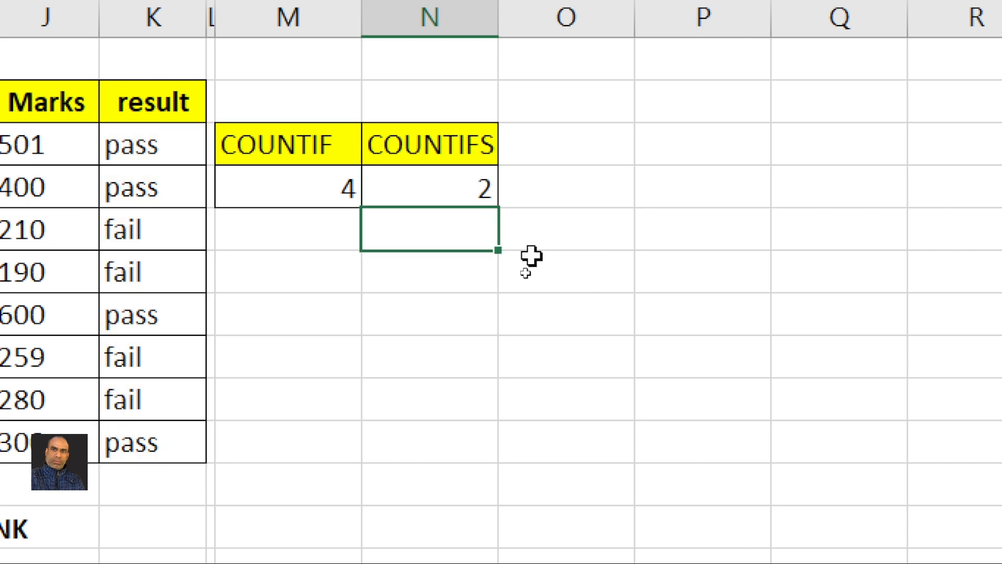
Verify the result of 2 by marking the two kumar rows that passed
left_click(475, 191)
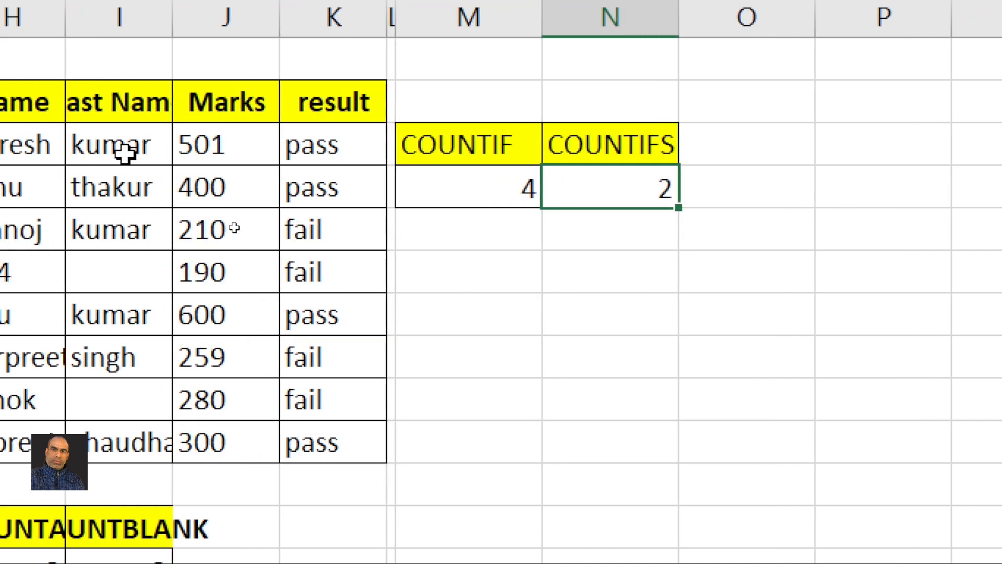
left_click(69, 149)
left_click(295, 148)
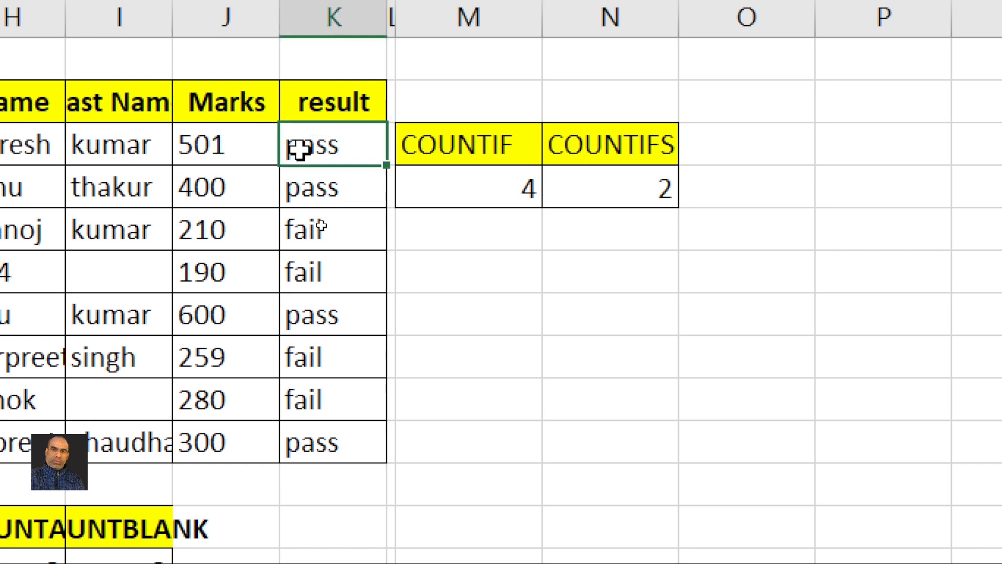
left_click(123, 326)
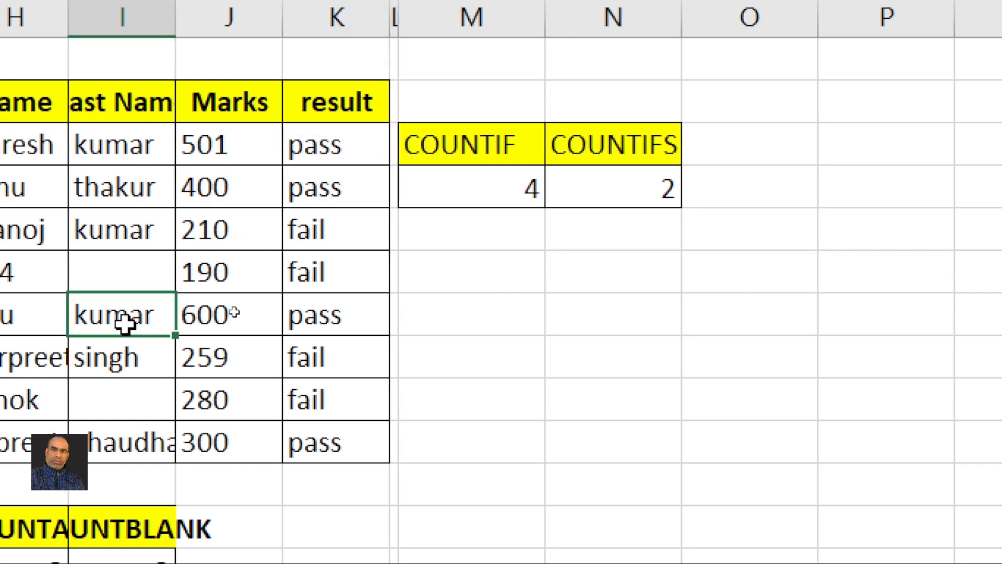
left_click(331, 316)
left_click_drag(116, 139, 345, 142)
left_click_drag(188, 322, 356, 315)
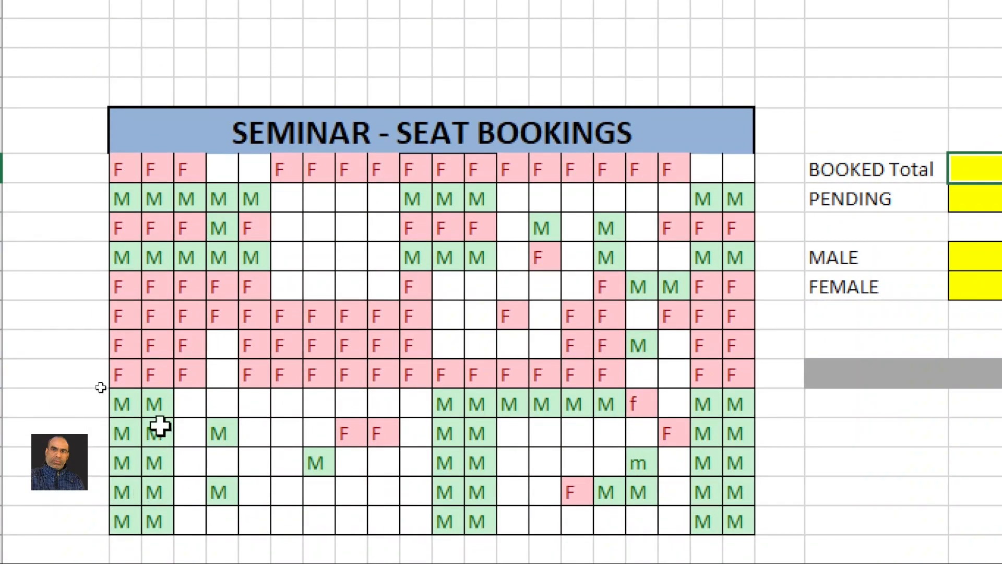
Enter =COUNTA(B6:U18) in the BOOKED Total cell, giving 154 booked seats
left_click(189, 345)
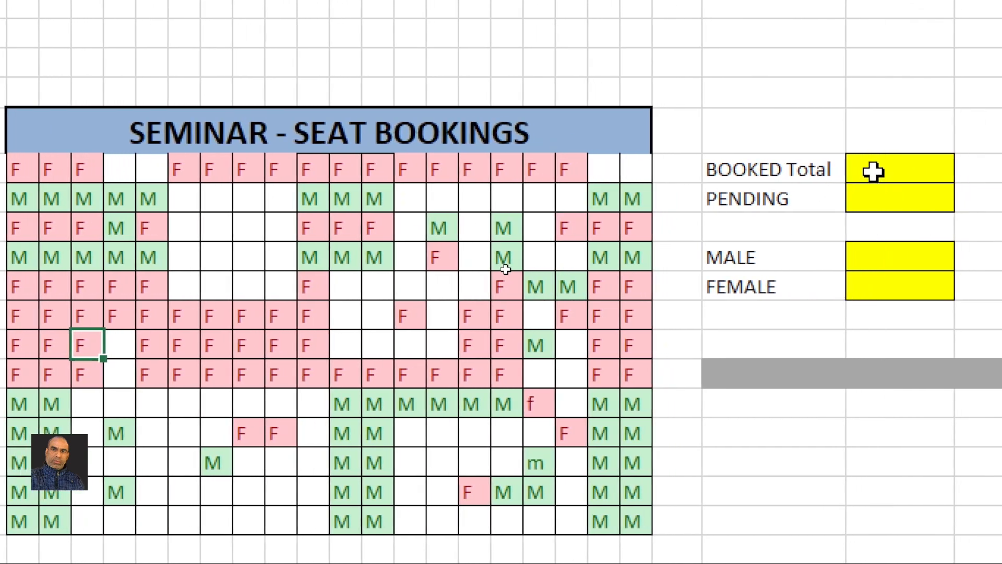
left_click(873, 171)
type("=")
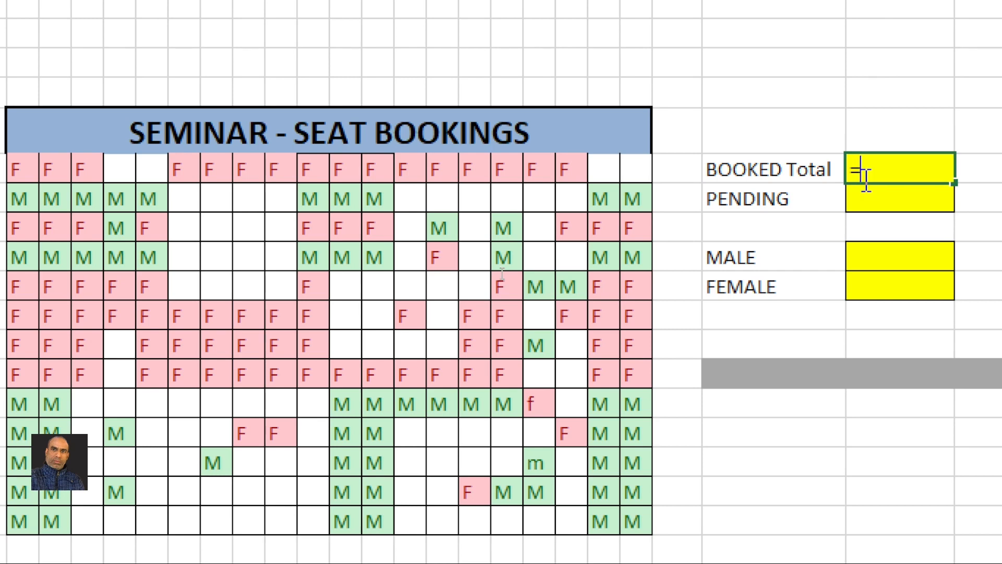
type("COUNT")
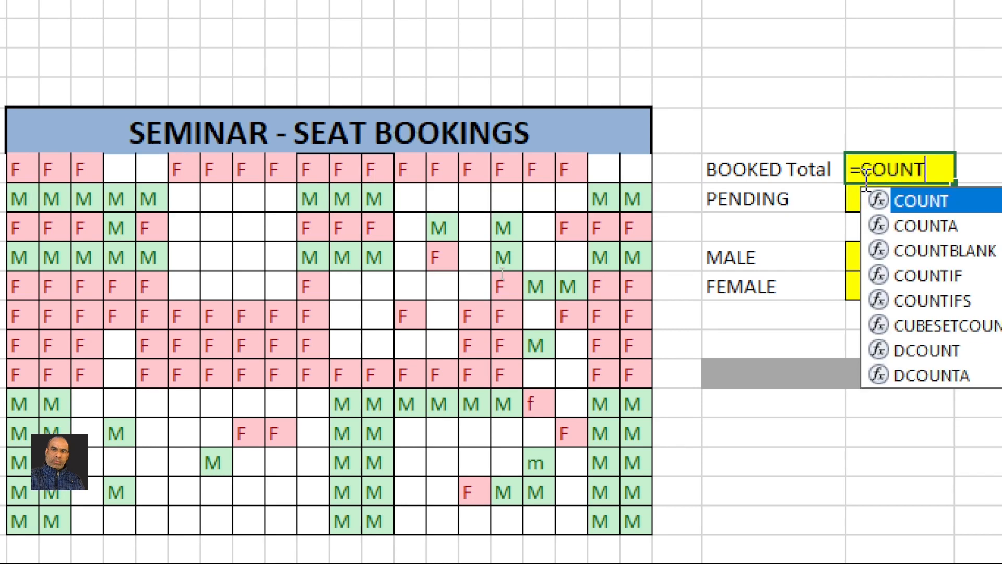
type("A(")
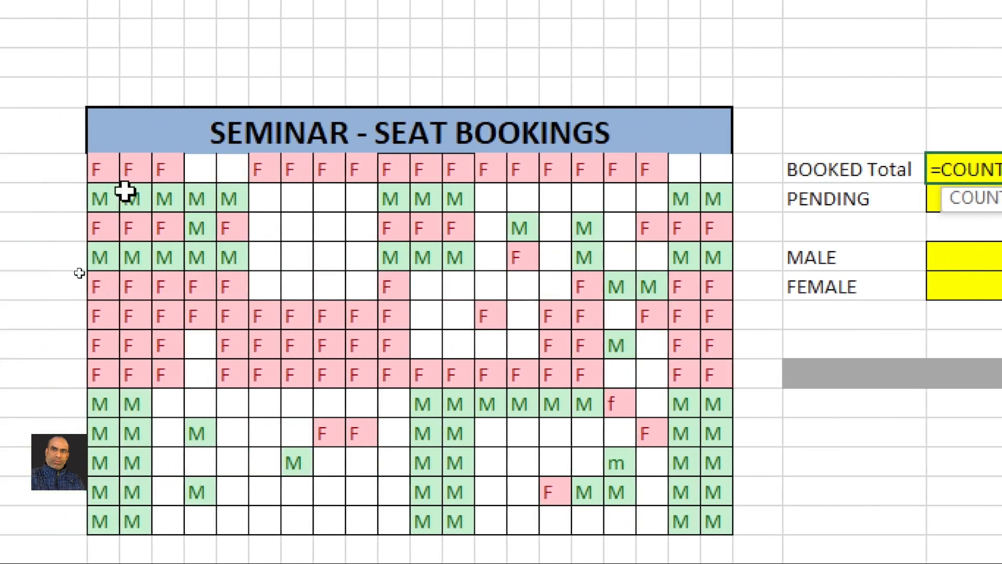
left_click_drag(44, 174, 464, 469)
left_click_drag(549, 468, 739, 516)
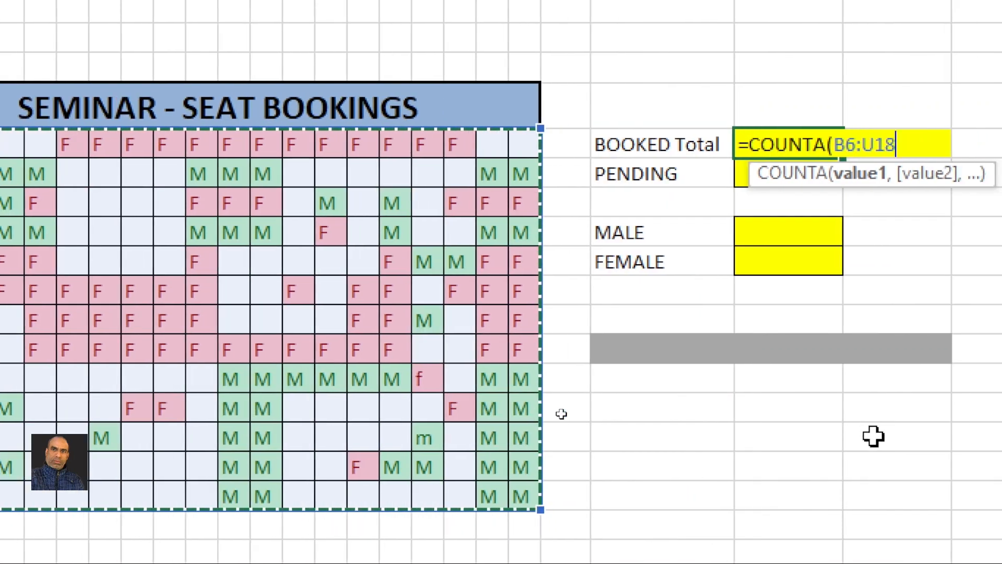
key("Return")
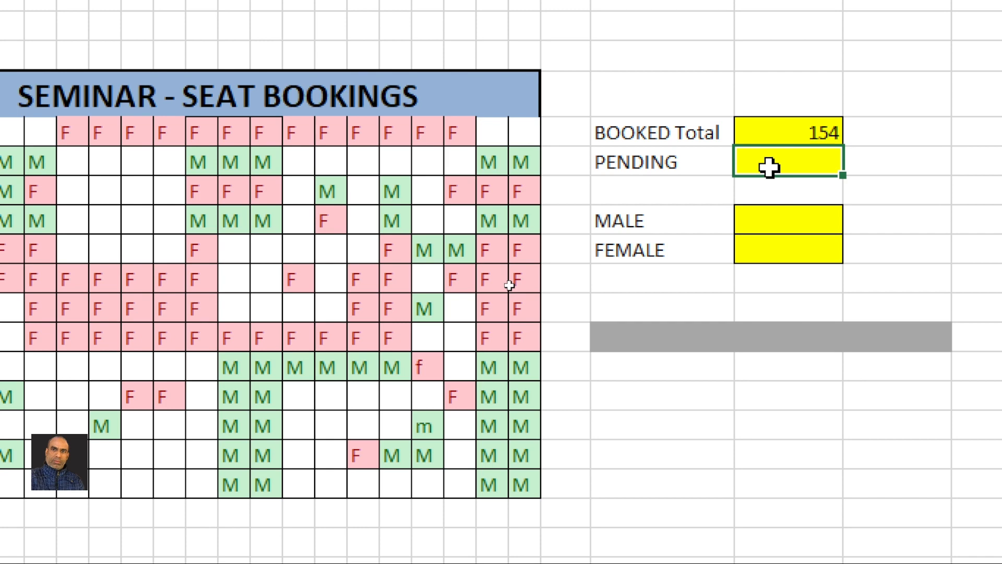
Enter =COUNTBLANK(B6:U18) in PENDING, showing 107 empty seats
type("=C")
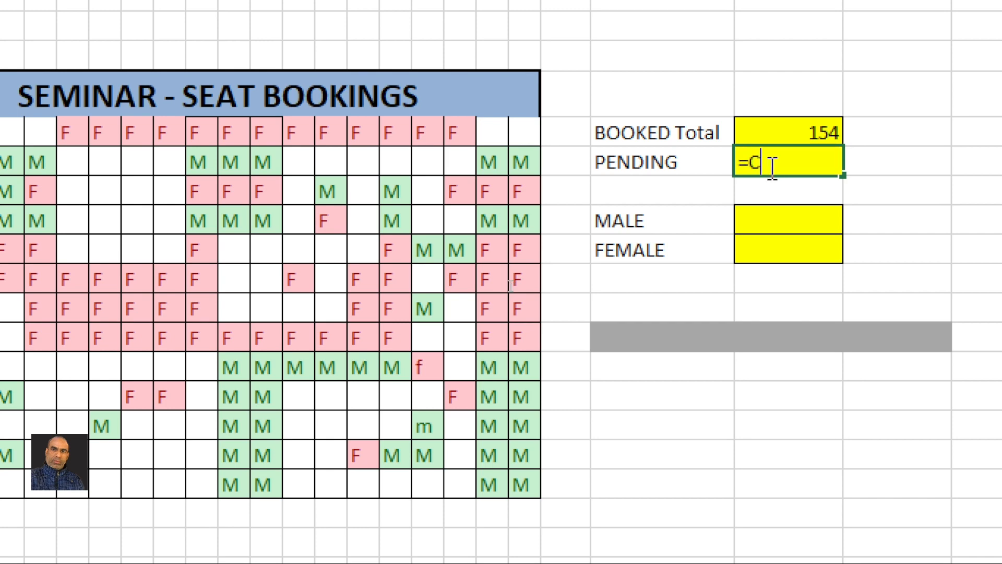
type("OUNTB")
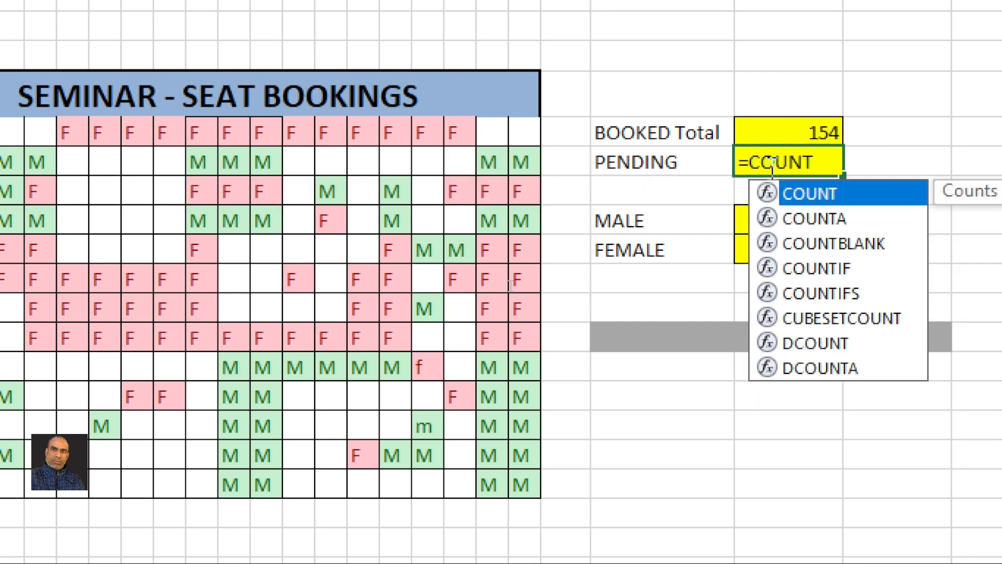
type("LANK(")
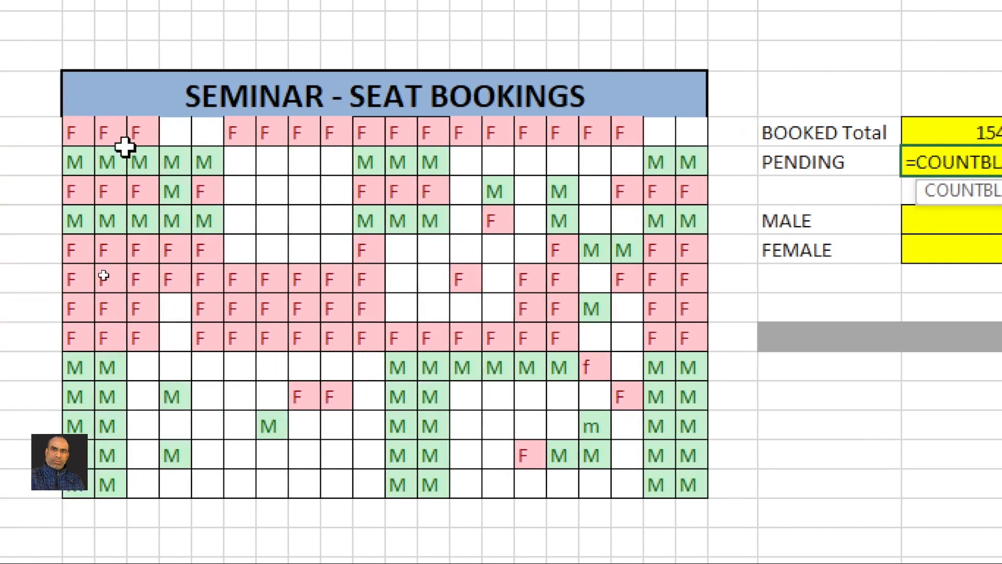
left_click_drag(79, 133, 721, 486)
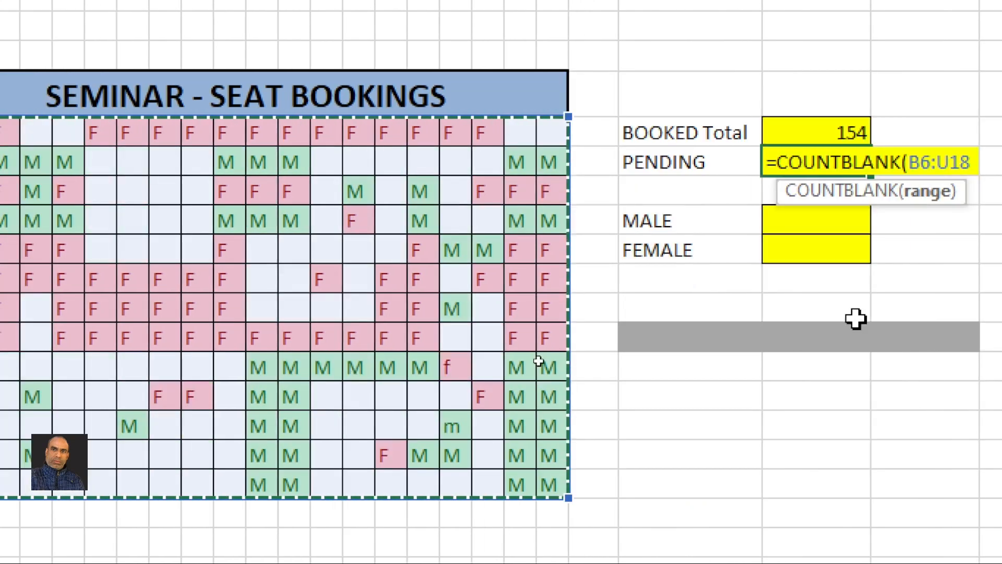
type(")")
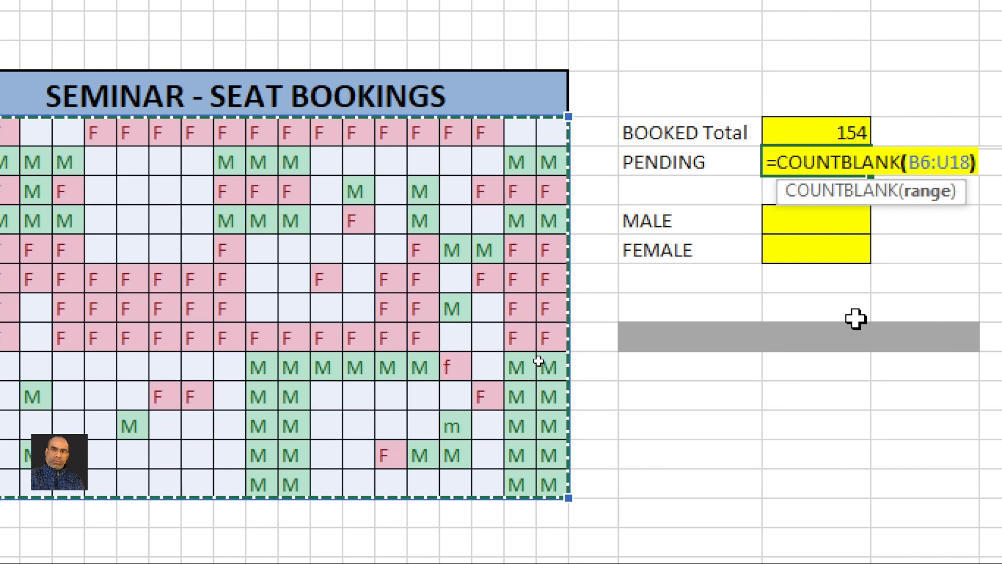
key("Return")
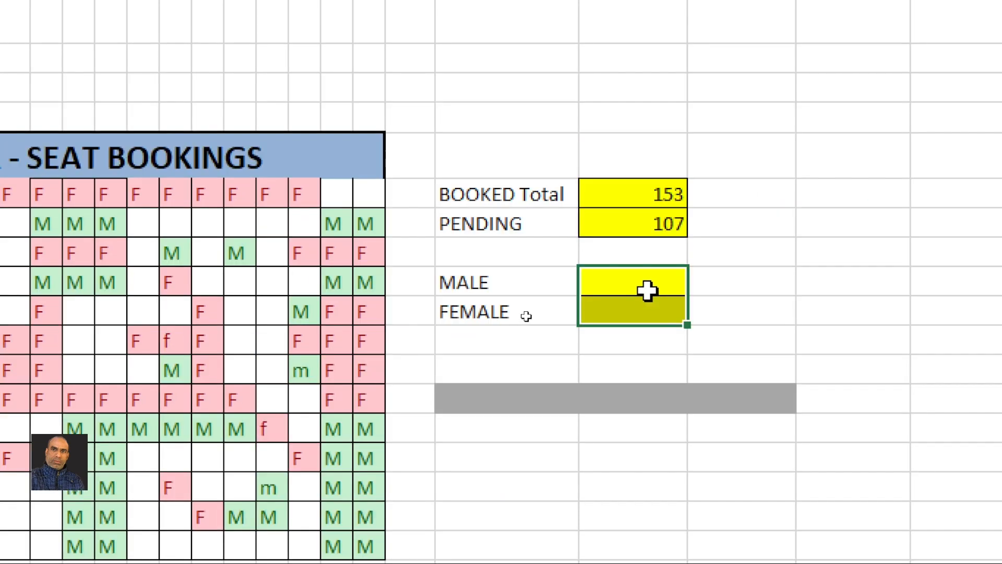
left_click(647, 291)
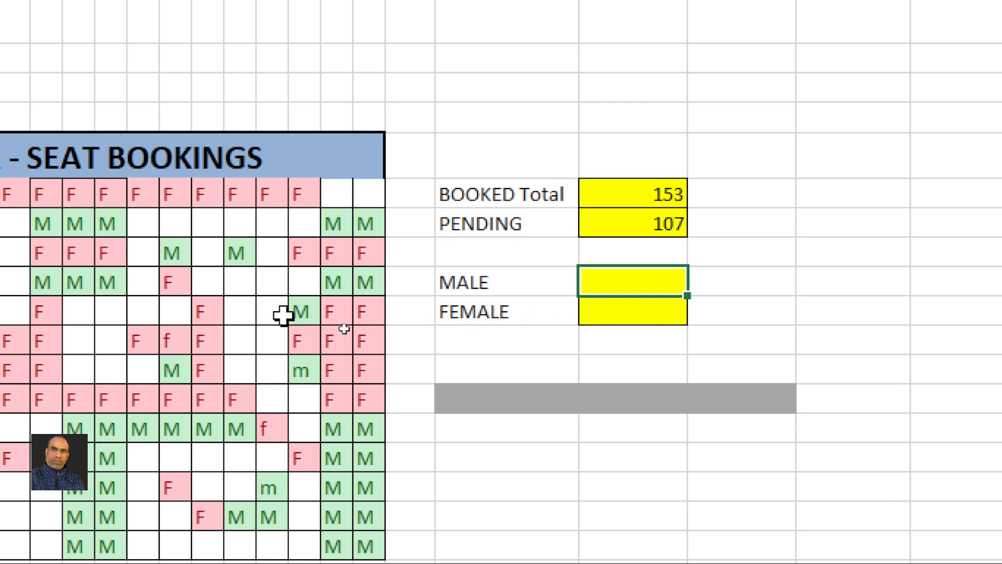
scroll(304, 277, "left", 6)
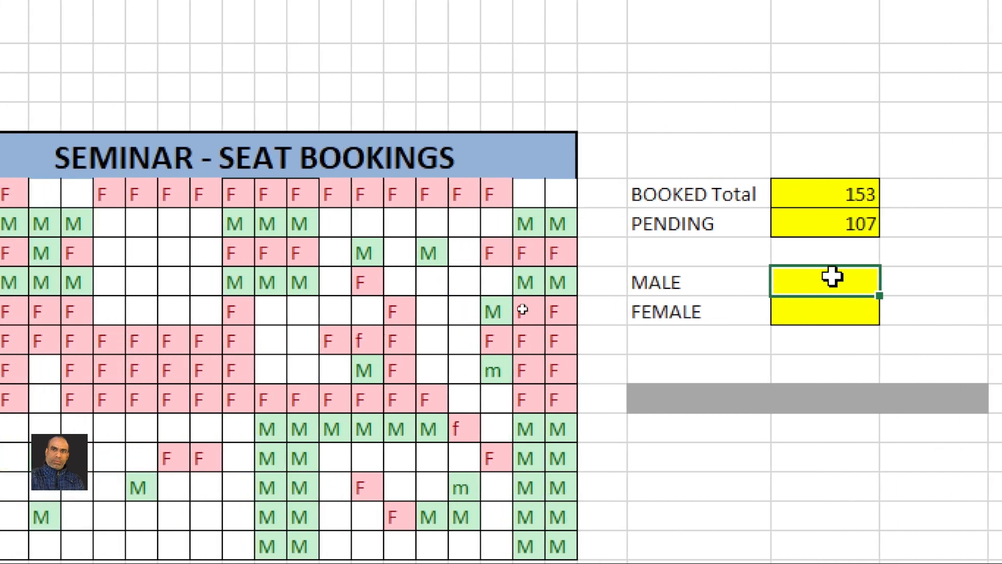
Enter =COUNTIF(B6:U18,"M") in the MALE cell, giving 66
type("=cou")
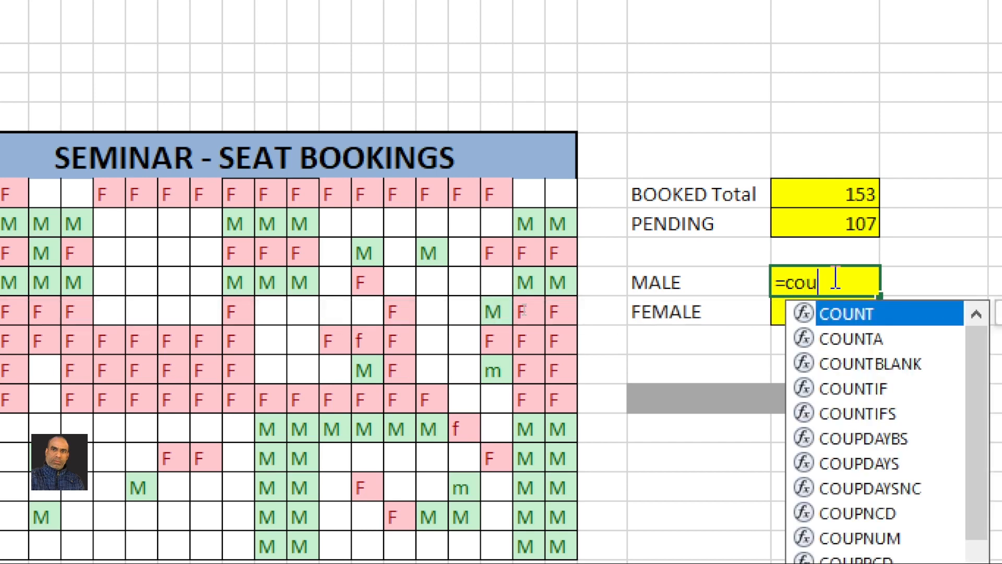
type("ntif")
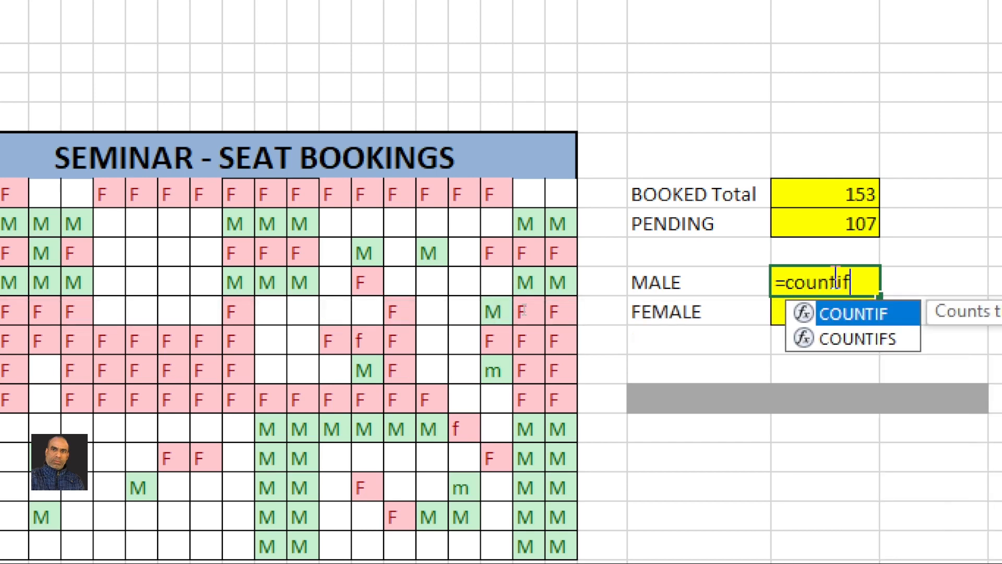
type("(")
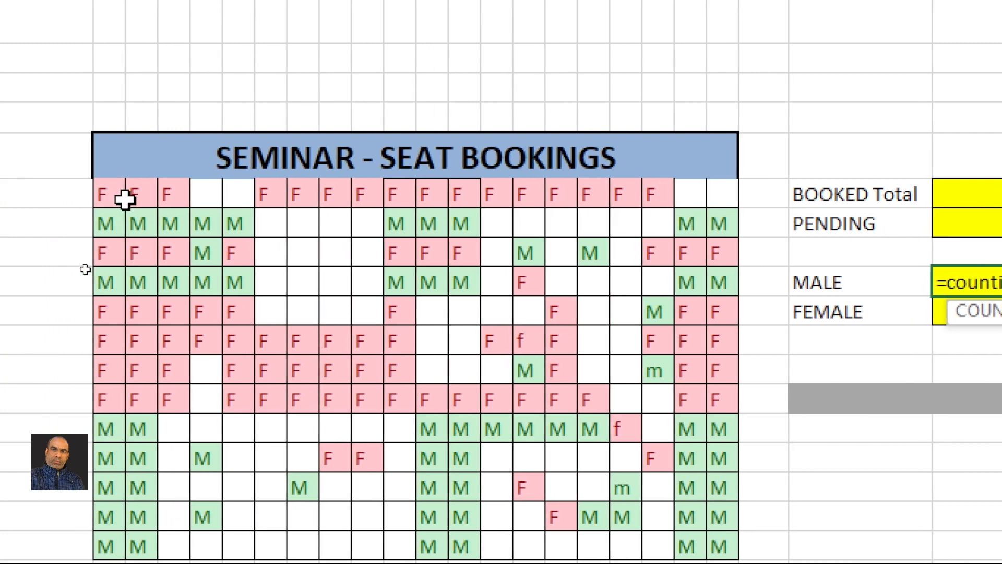
left_click_drag(125, 199, 721, 543)
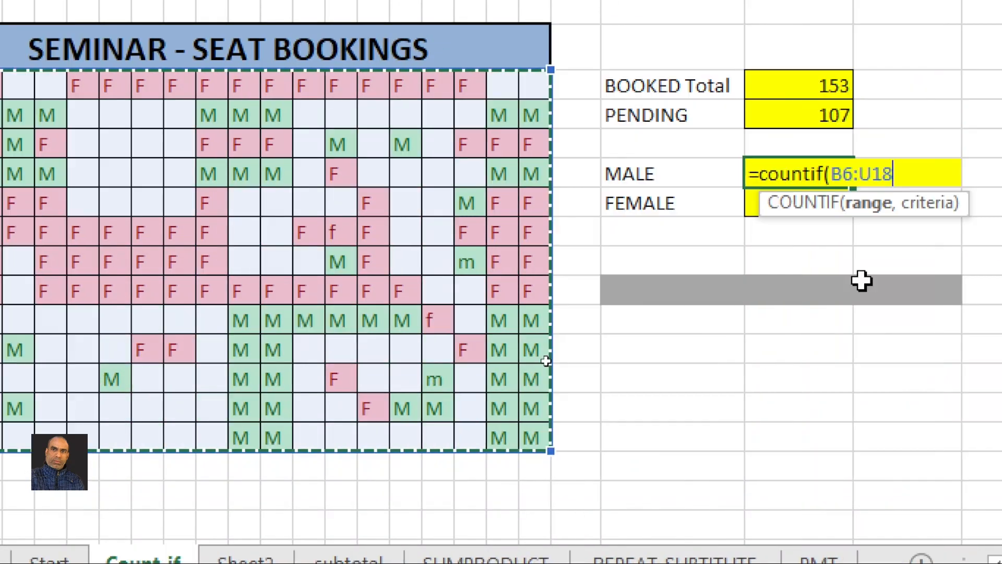
type(",")
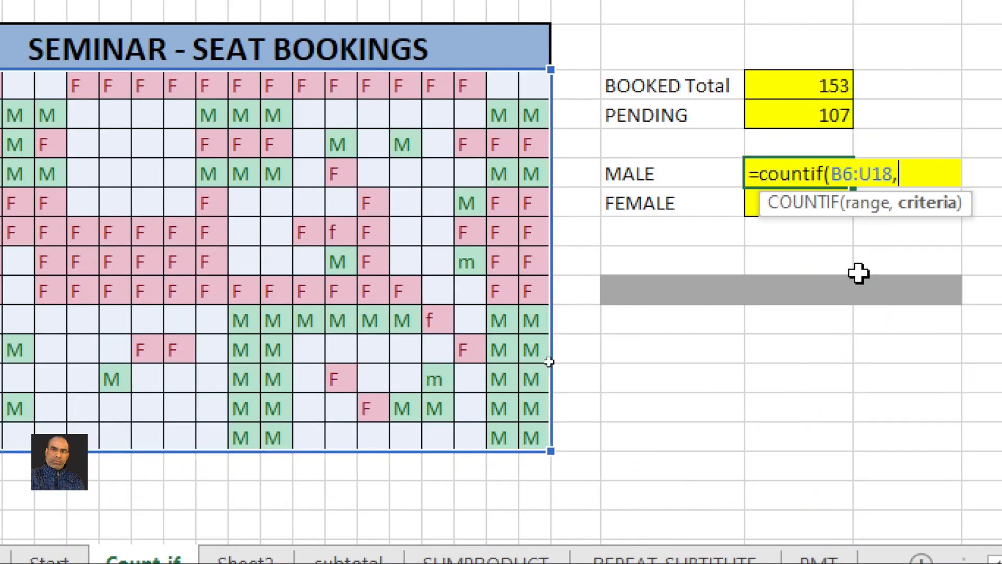
type("\"M\")")
key("Return")
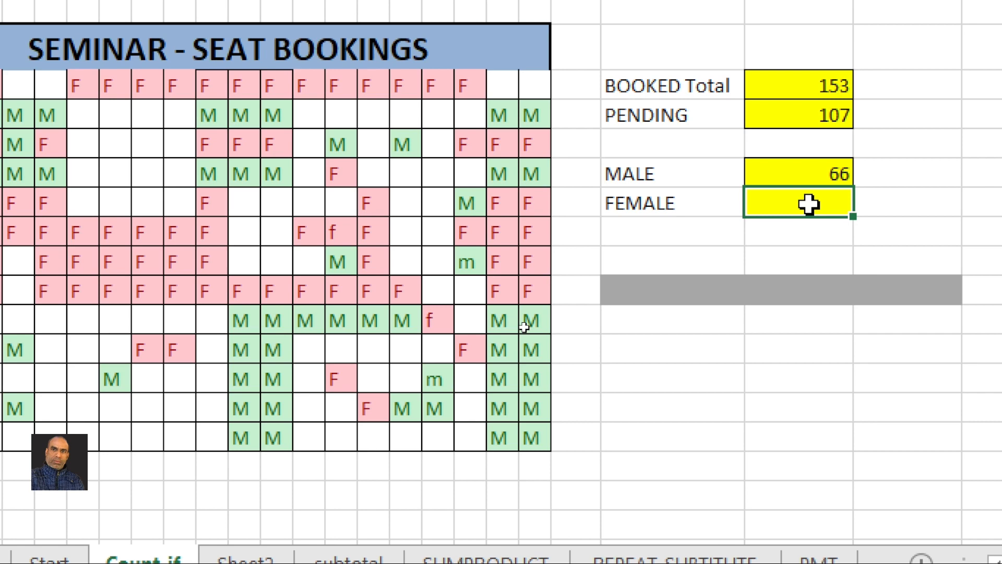
Enter =COUNTIF(B6:U18,"F") in the FEMALE cell, giving 87
type("=count")
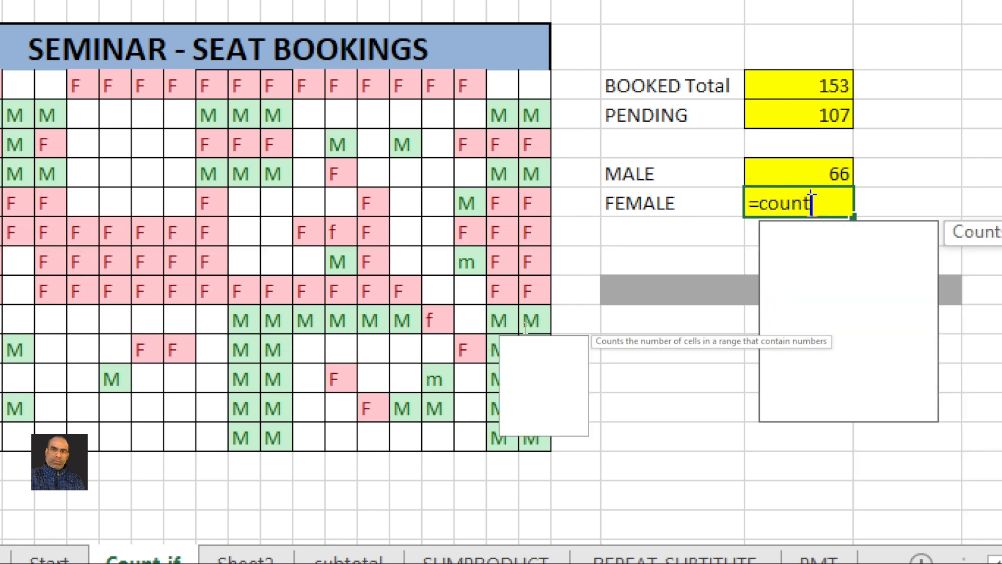
type("if(")
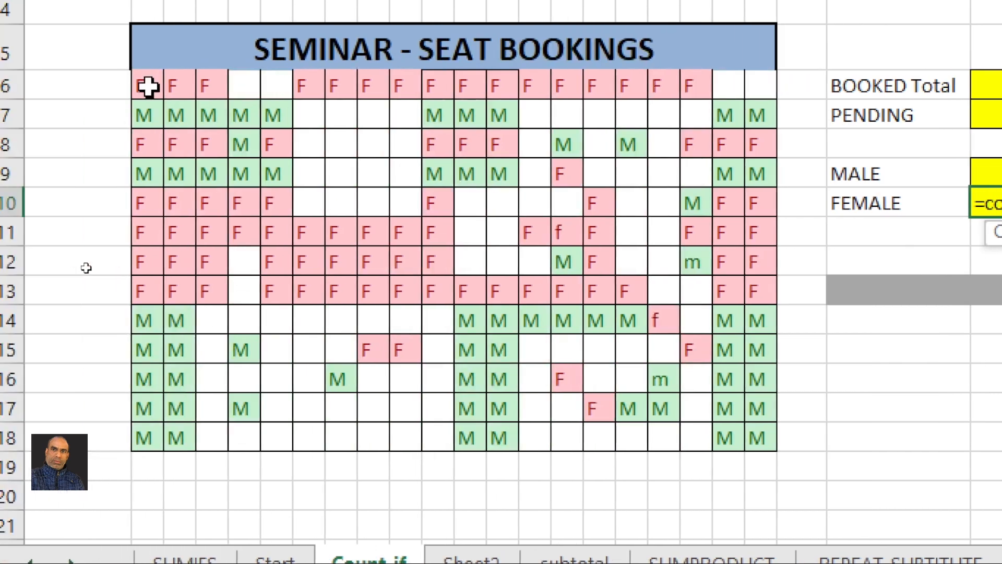
left_click_drag(145, 83, 761, 437)
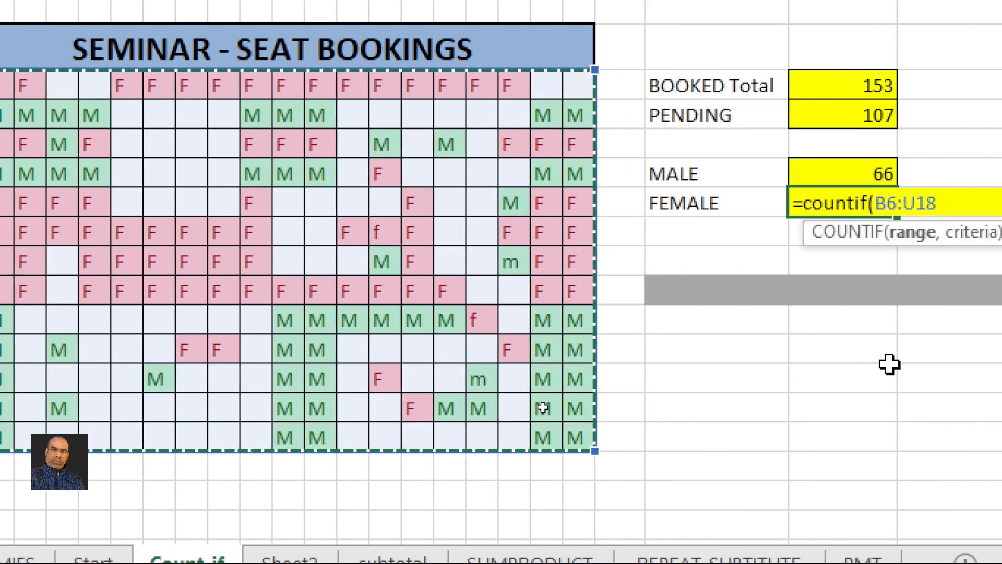
type(",")
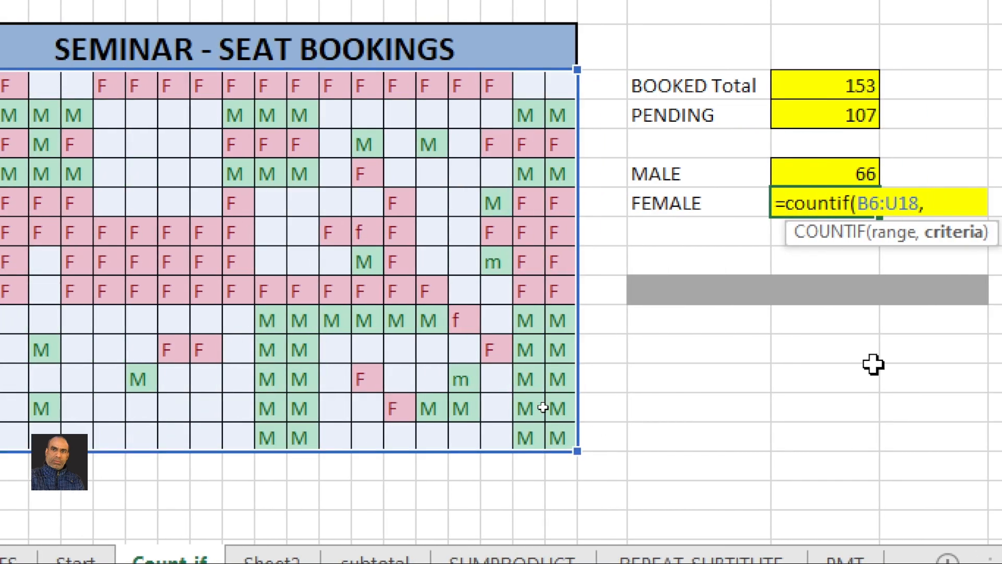
type("\"F\")")
key("Return")
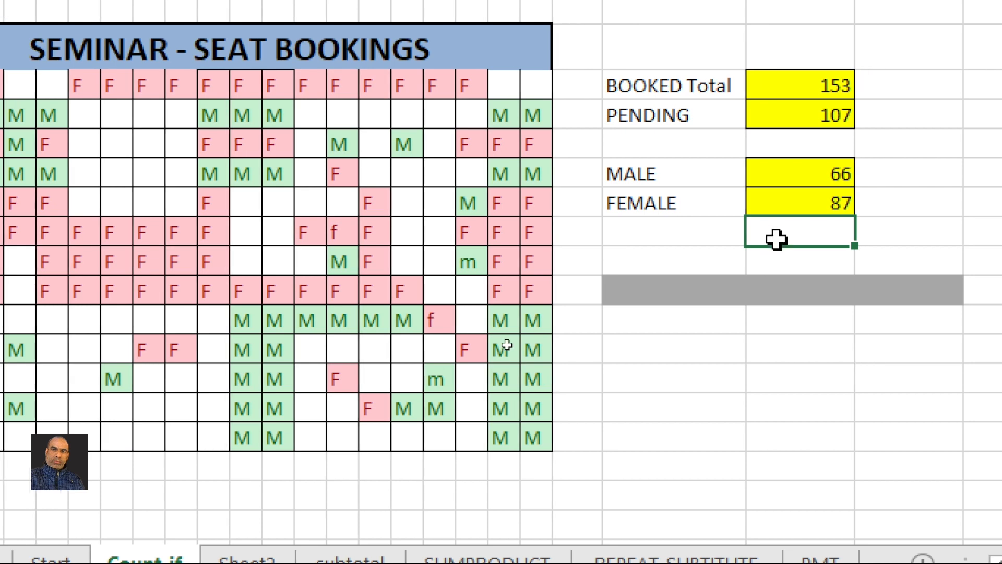
Book two empty seats as m and F, raising MALE to 67 and FEMALE to 88
left_click(412, 240)
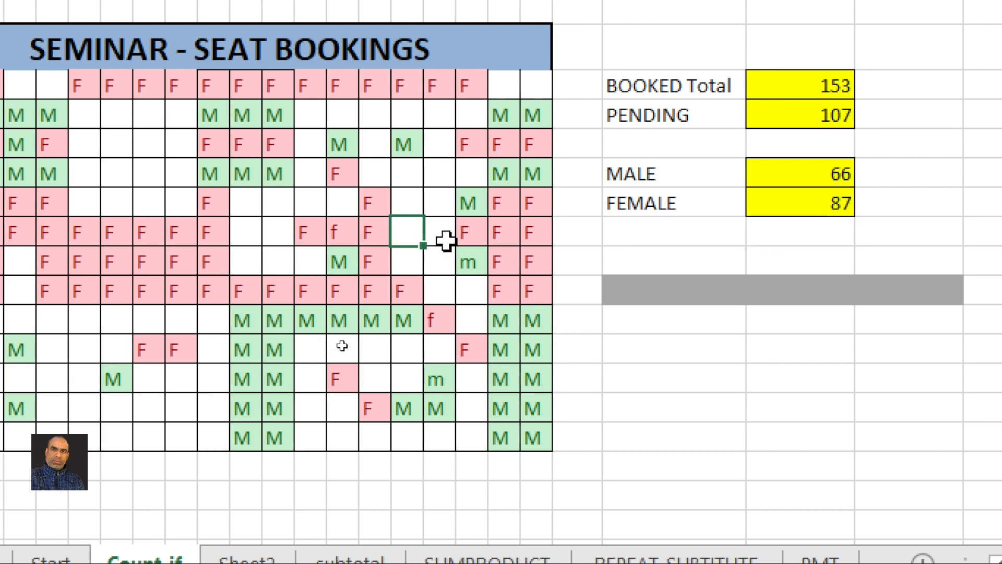
type("m")
key("Return")
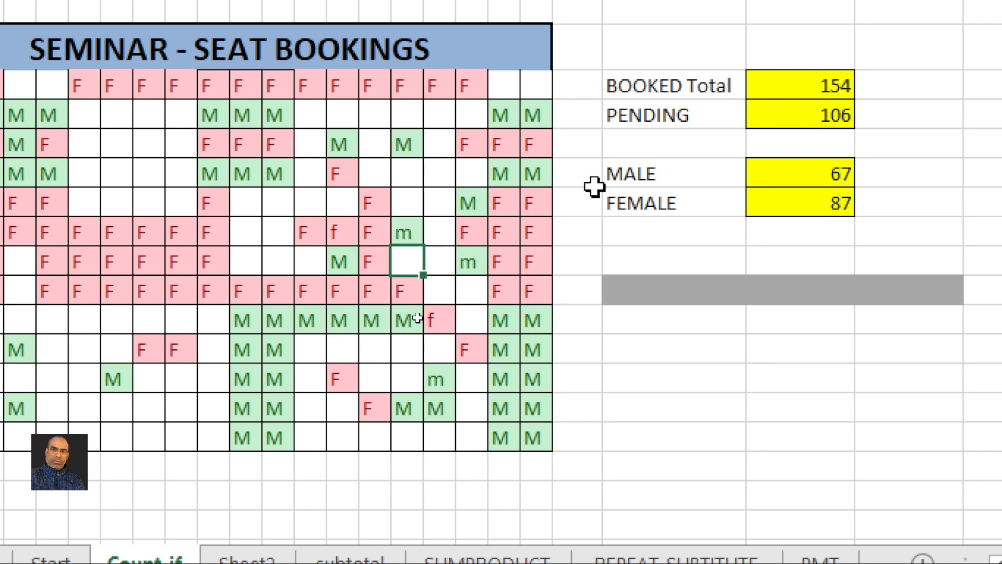
left_click(813, 175)
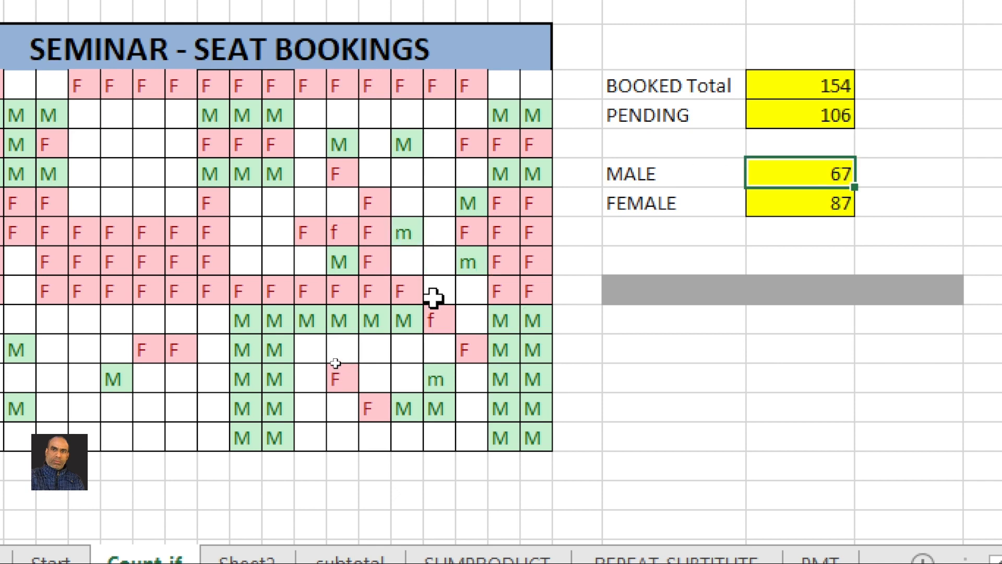
left_click(439, 198)
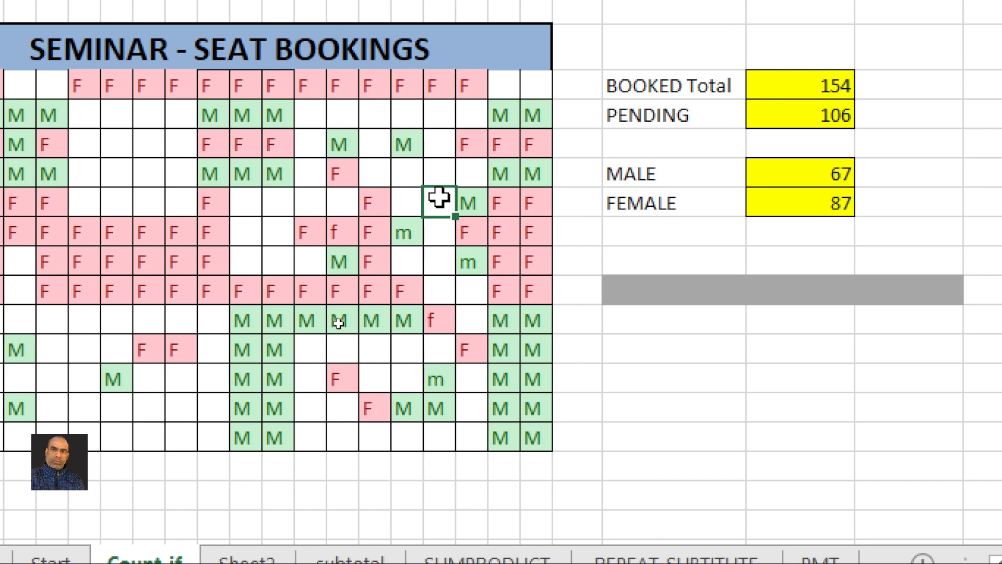
type("F")
key("Return")
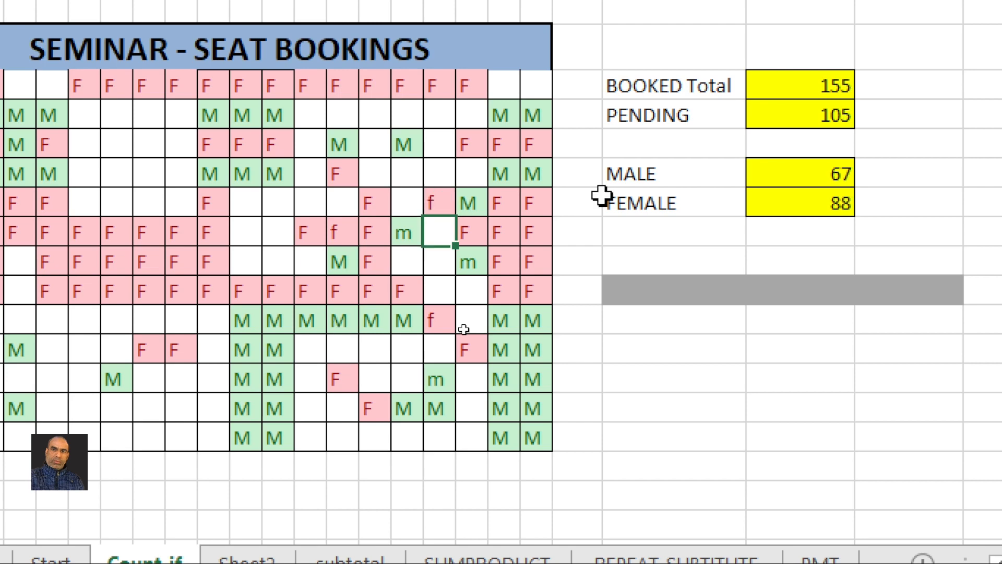
left_click(805, 204)
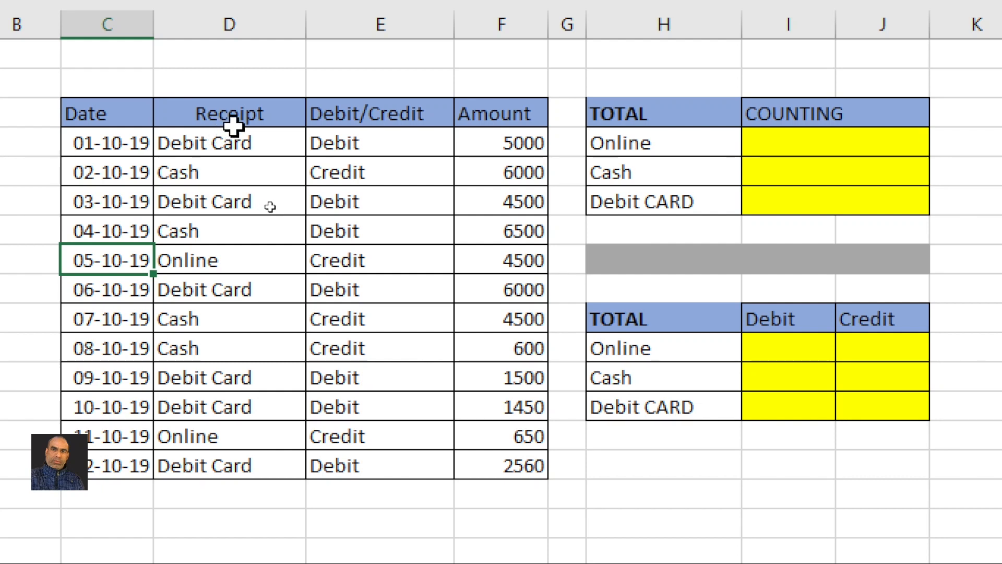
Review the Online, Cash and Debit Card payment types in the Receipt column
left_click_drag(233, 125, 209, 260)
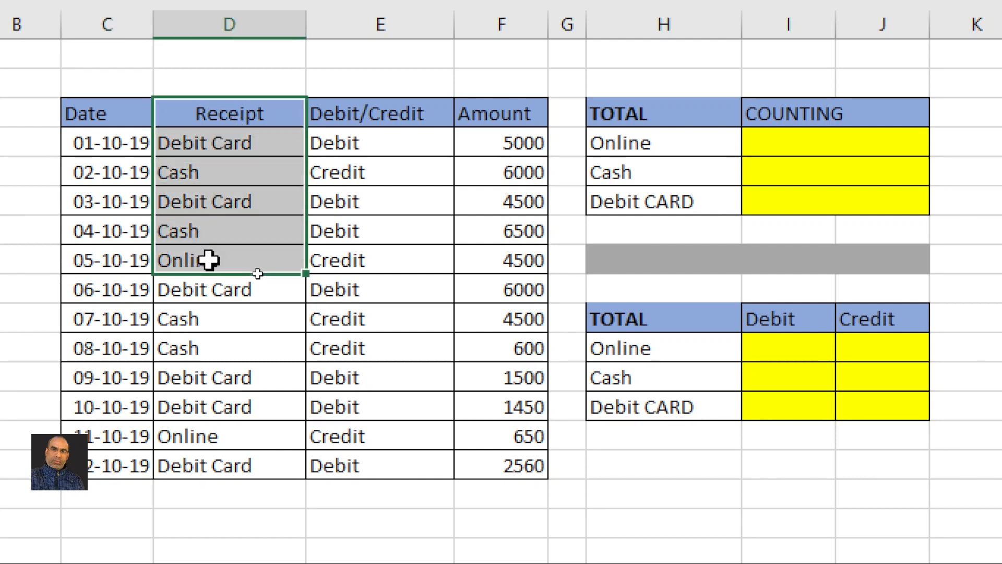
left_click(182, 261)
left_click(180, 235)
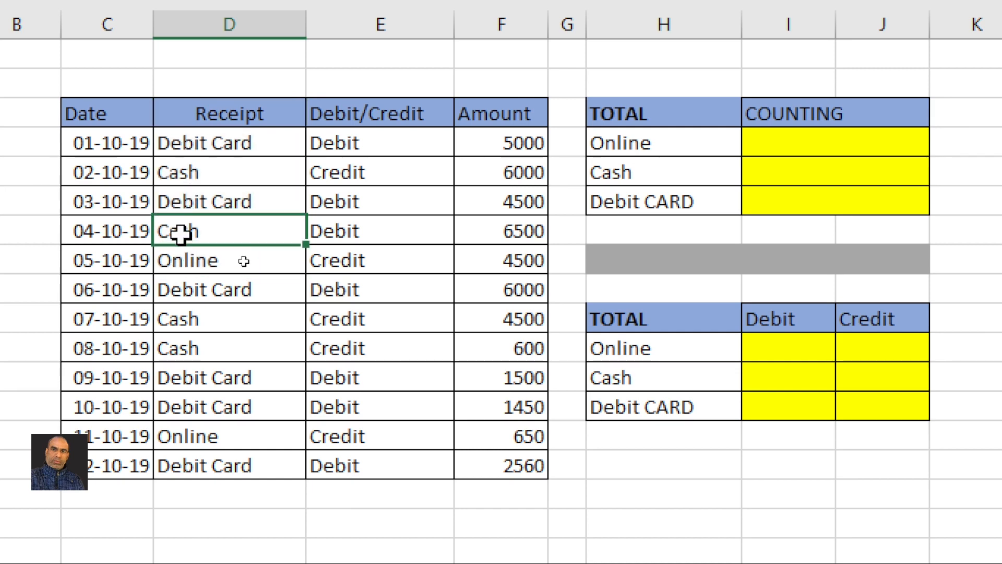
left_click(203, 201)
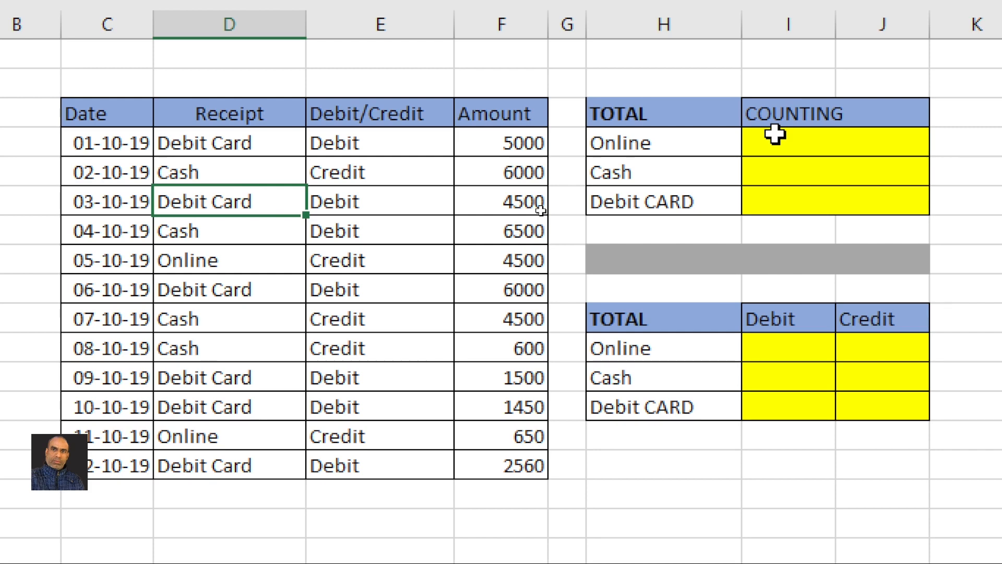
Enter =COUNTIF(D4:D15,H4) in the Online COUNTING cell I4, giving 2
left_click(775, 137)
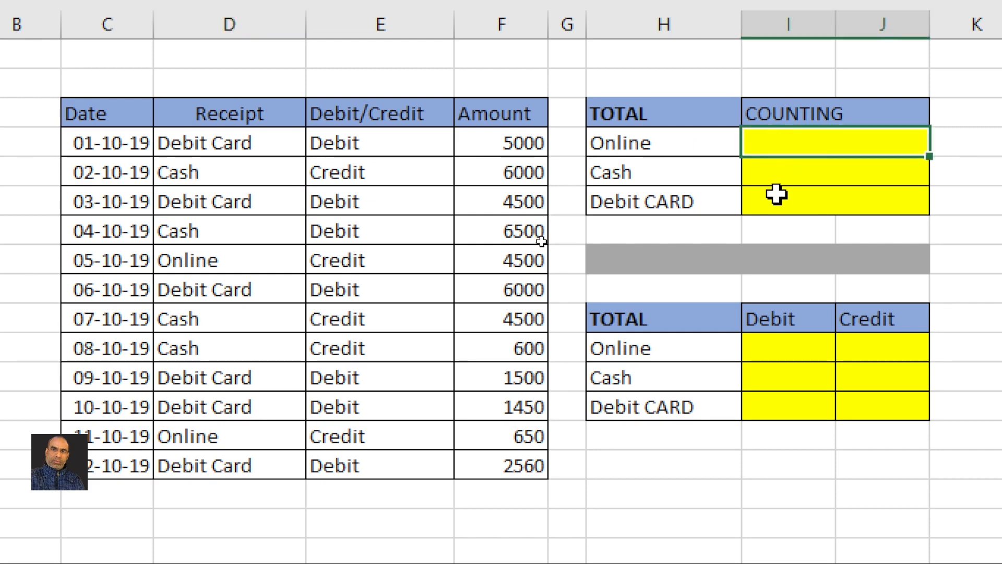
type("=cou")
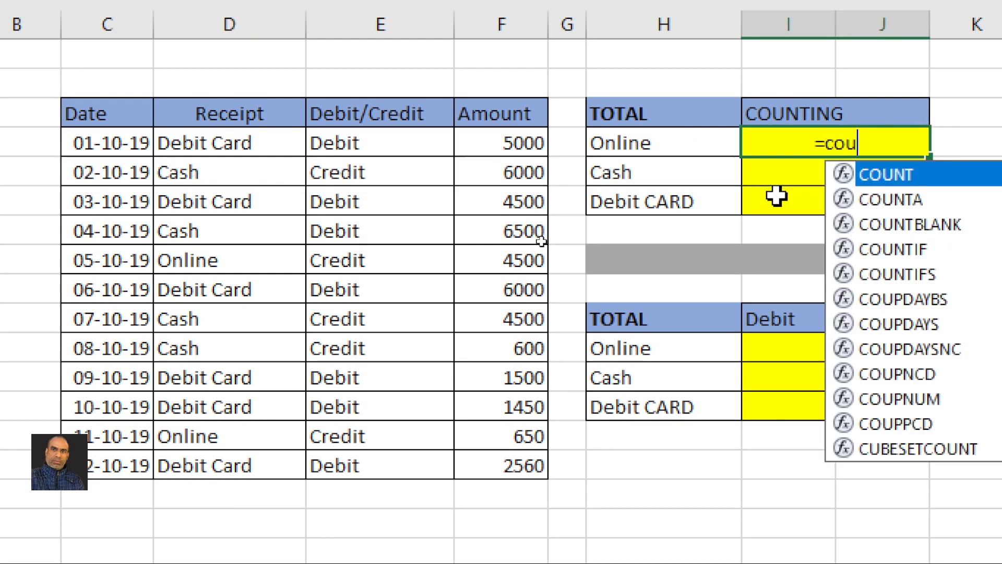
type("nif(")
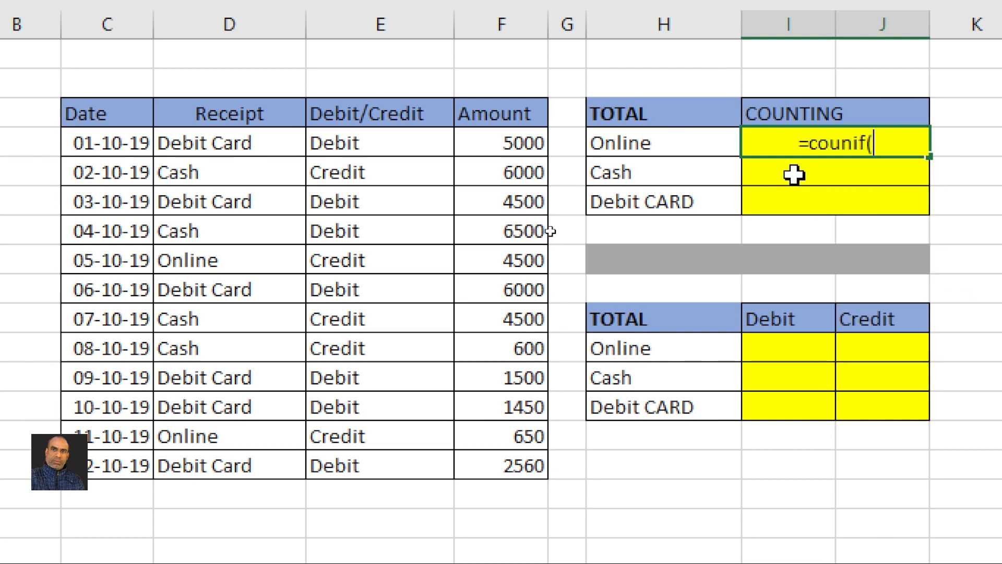
left_click(854, 143)
type("t")
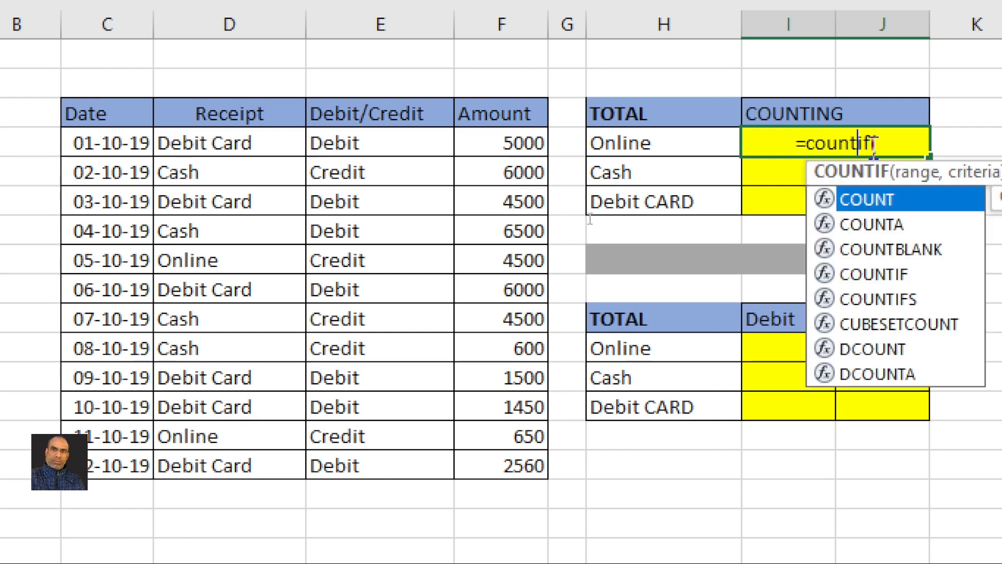
left_click(858, 139)
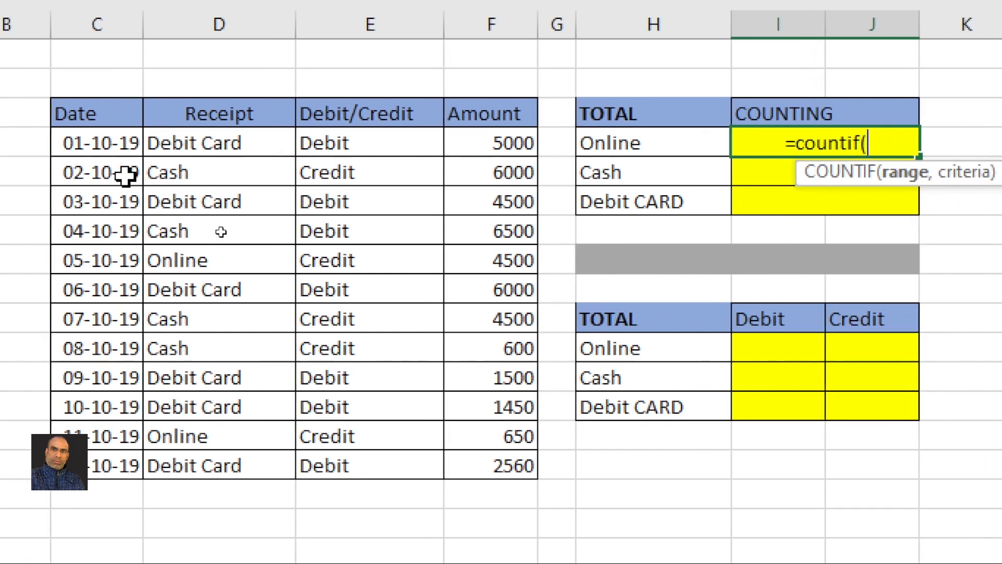
left_click_drag(200, 141, 349, 493)
type(",")
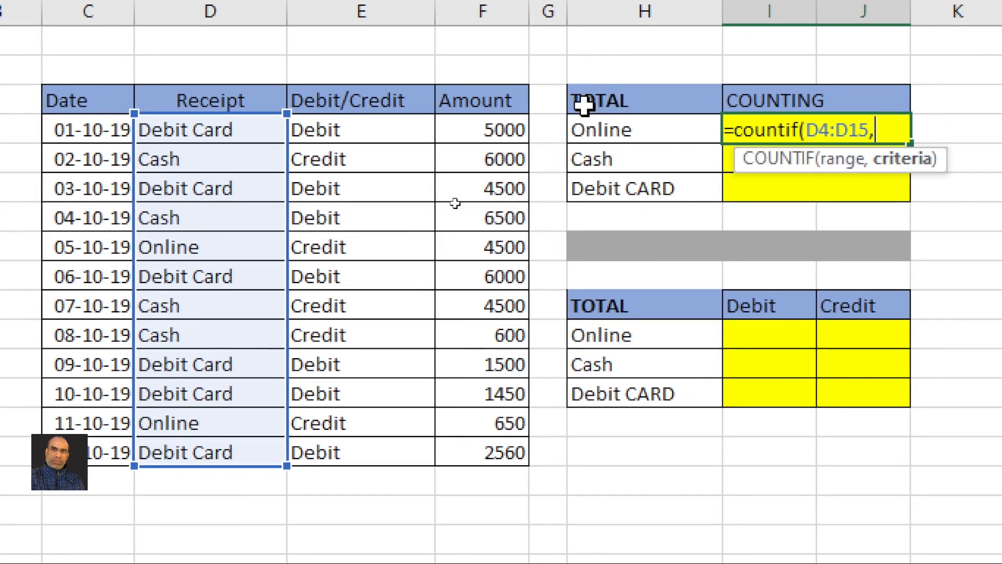
left_click(635, 130)
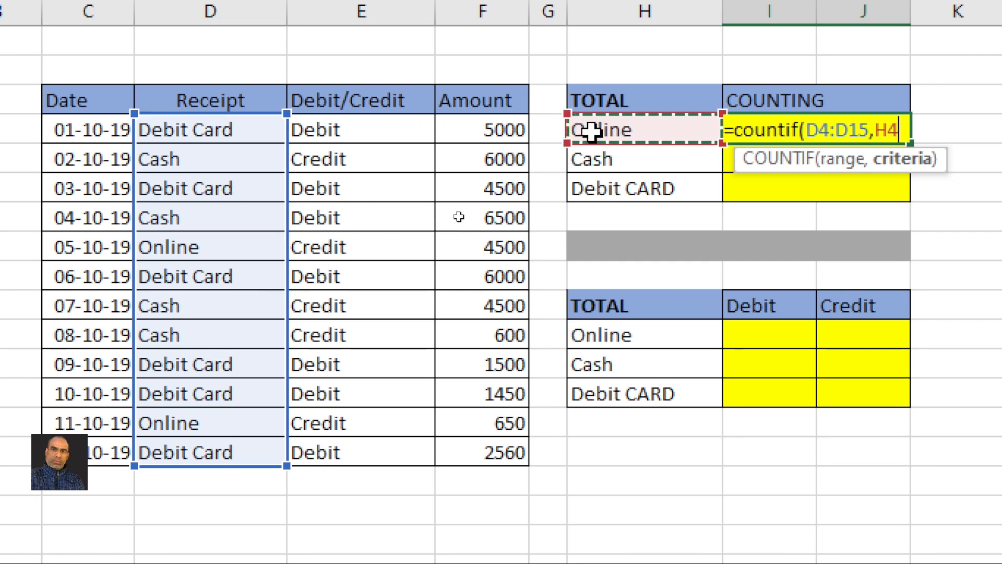
type(")")
key("Return")
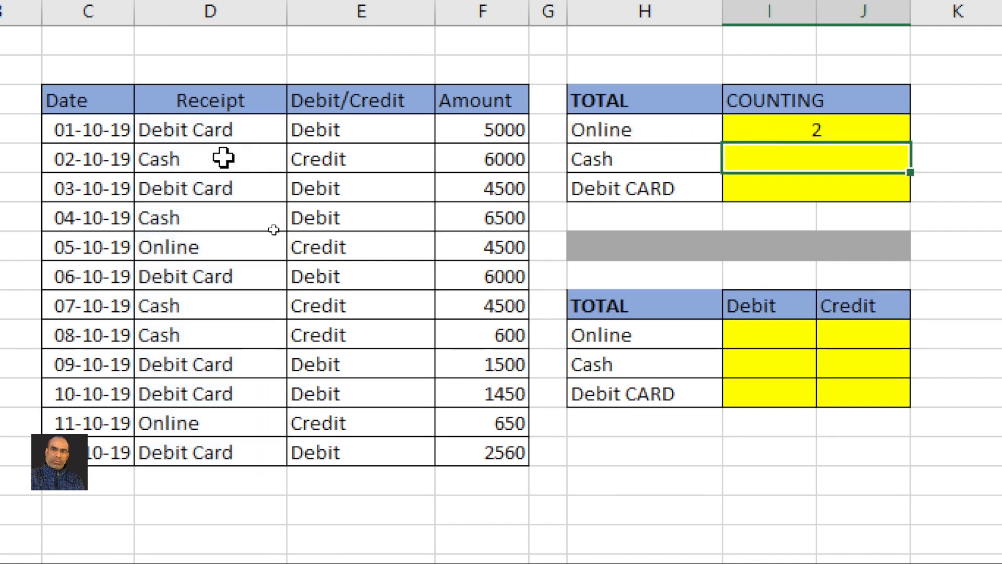
Enter =COUNTIF(D4:D15,H5) in the Cash COUNTING cell, giving 4
left_click(188, 247)
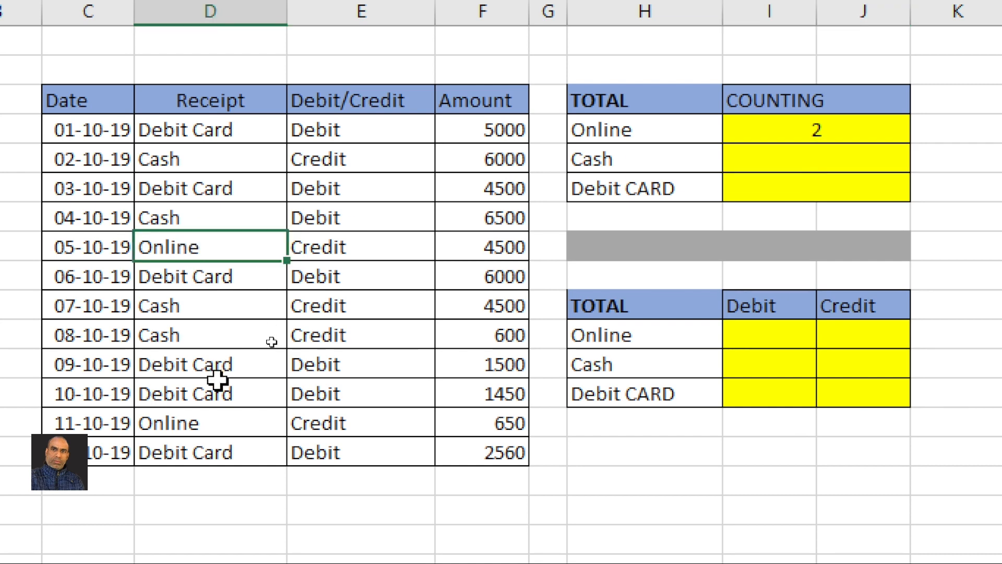
left_click(208, 422)
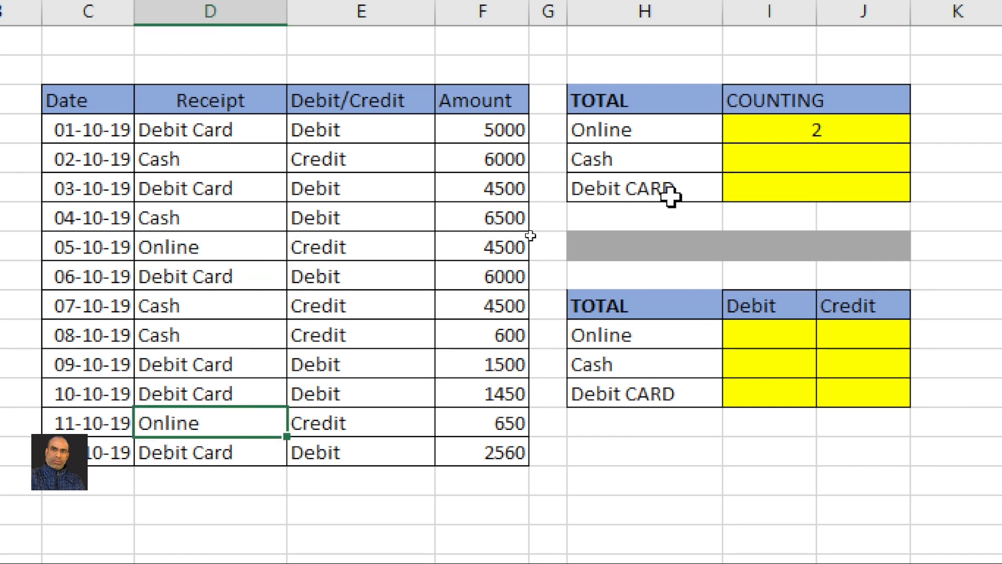
left_click(816, 166)
type("=coun")
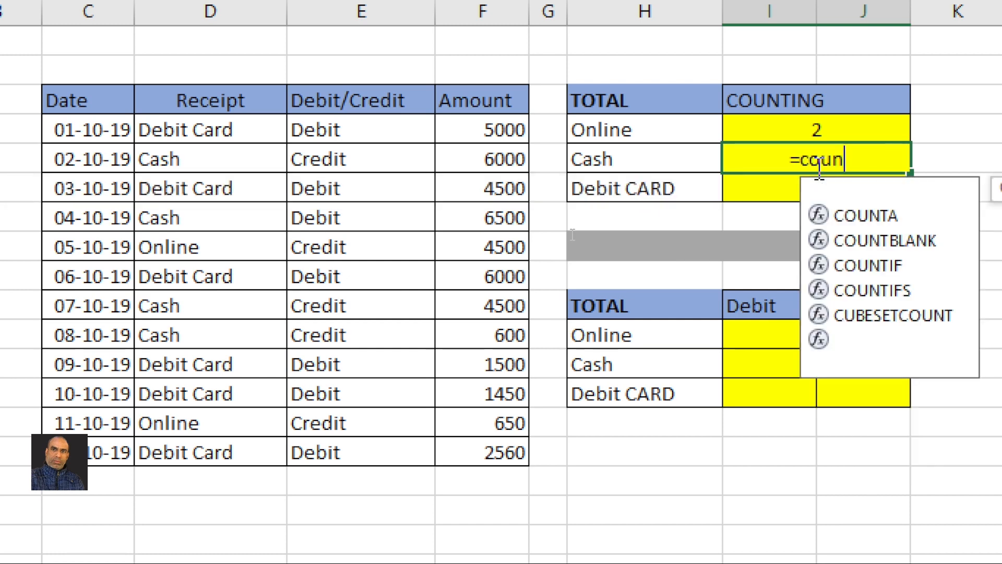
type("tif(")
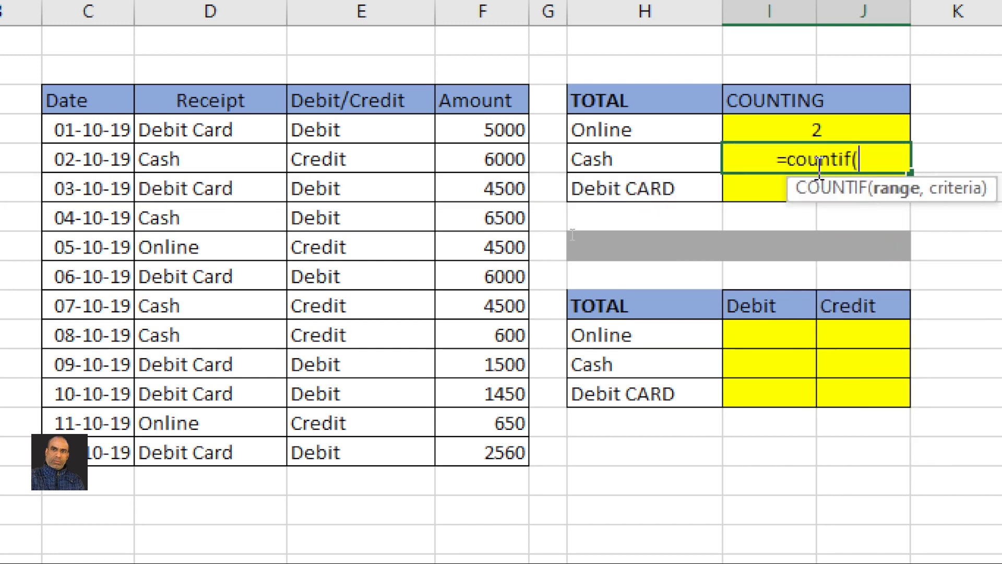
left_click_drag(202, 123, 261, 347)
left_click_drag(194, 379, 240, 506)
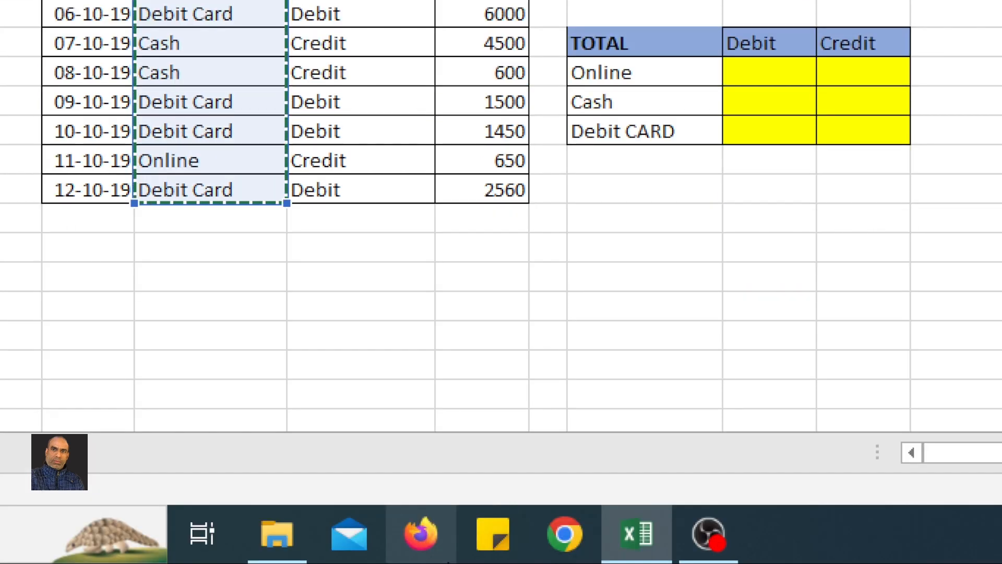
type(",")
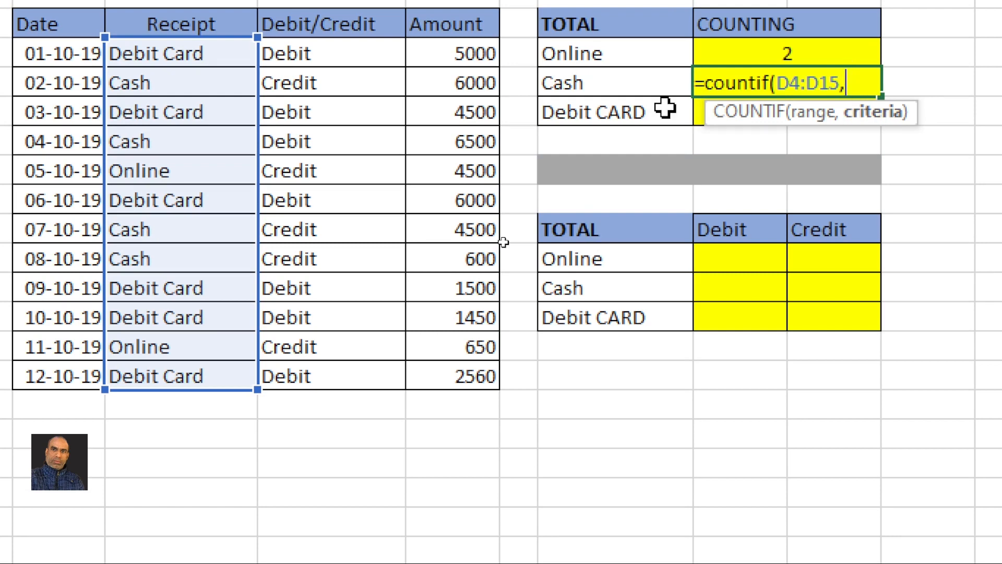
left_click(624, 92)
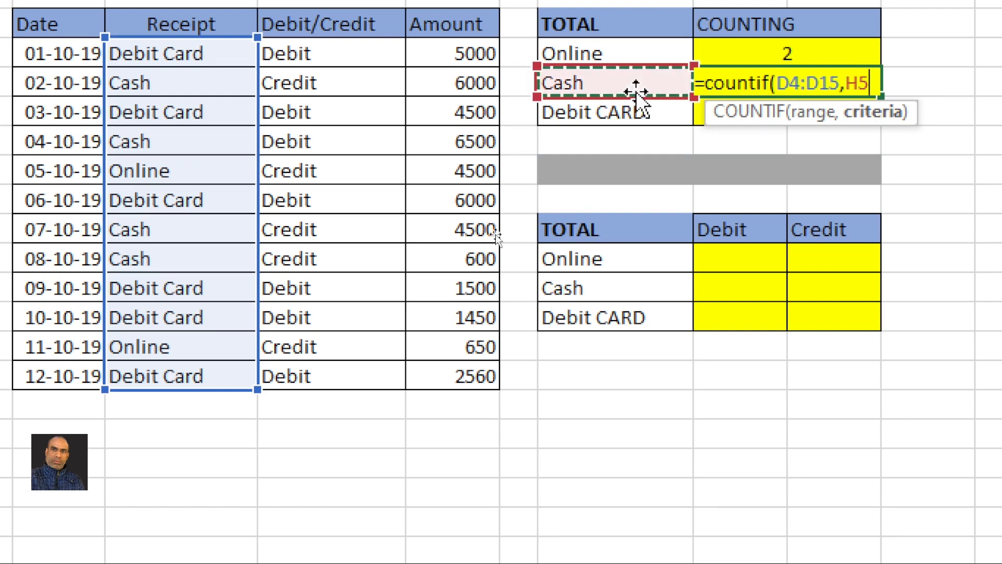
key("Return")
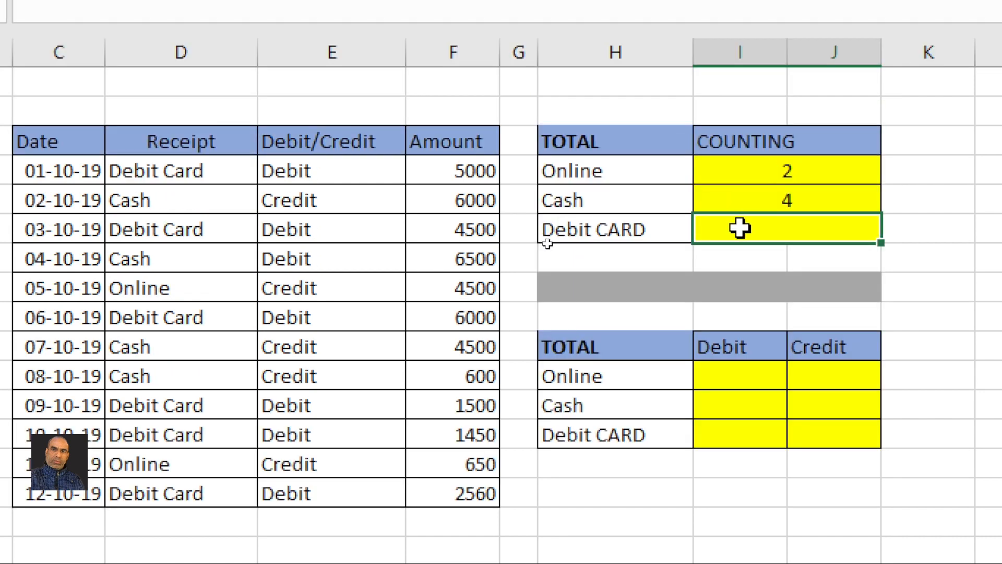
Enter =COUNTIF(D4:D15,H6) in the Debit CARD COUNTING cell, giving 6
type("=co")
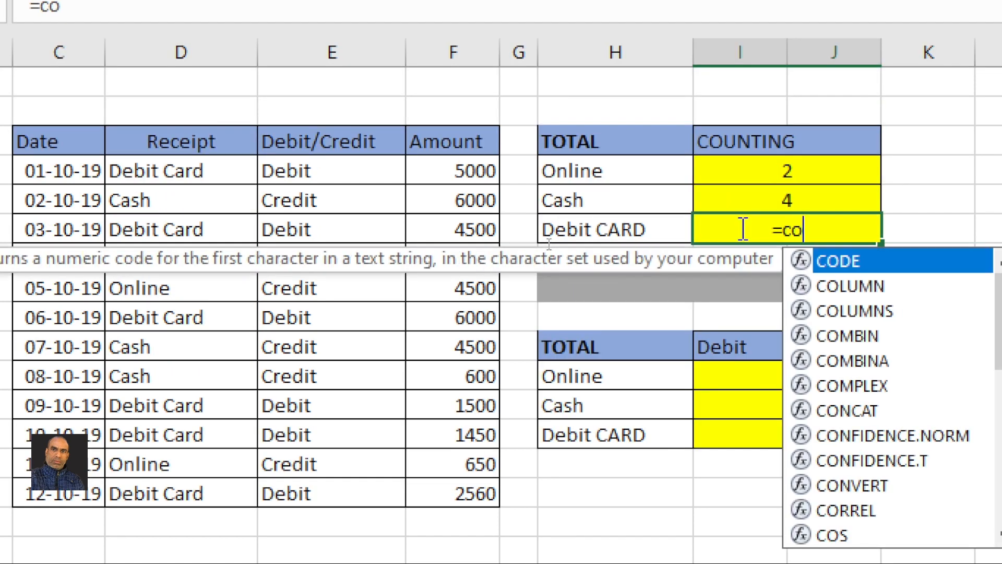
type("untif")
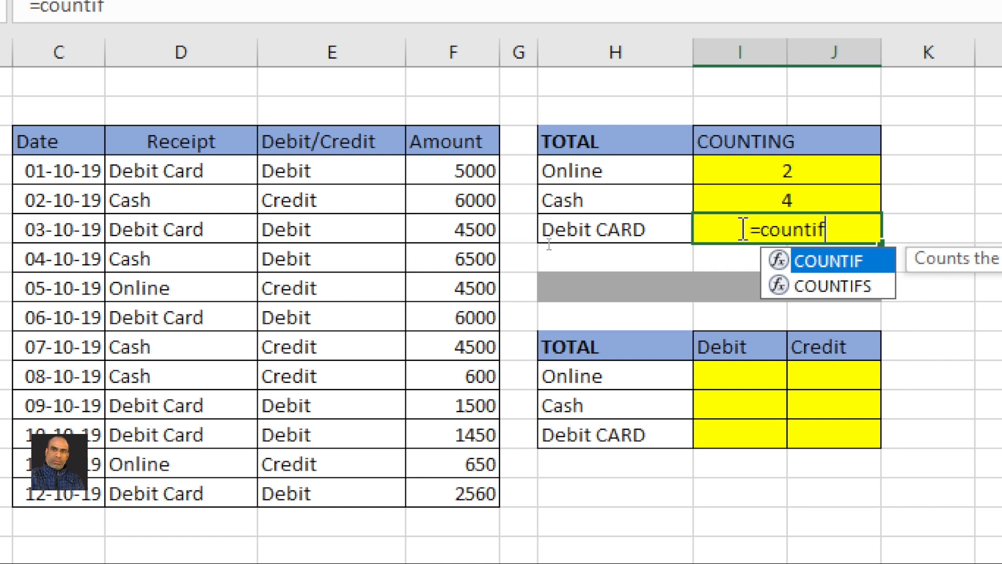
type("(")
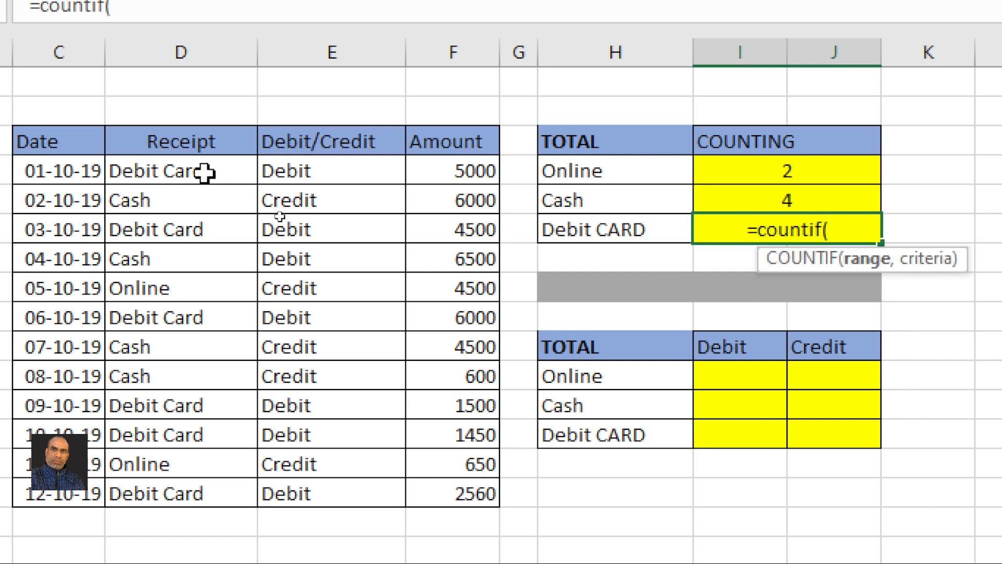
left_click_drag(204, 172, 199, 495)
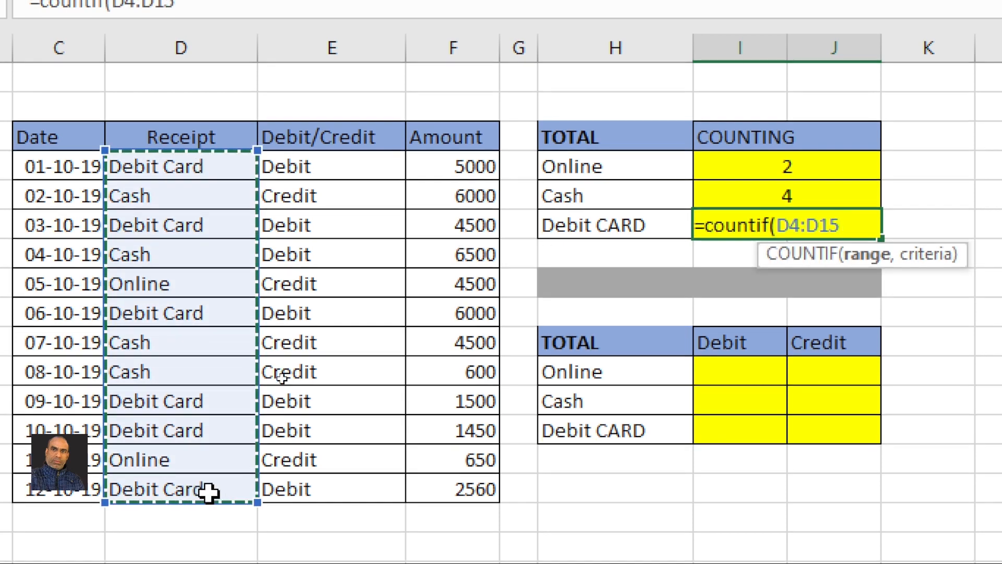
type(",")
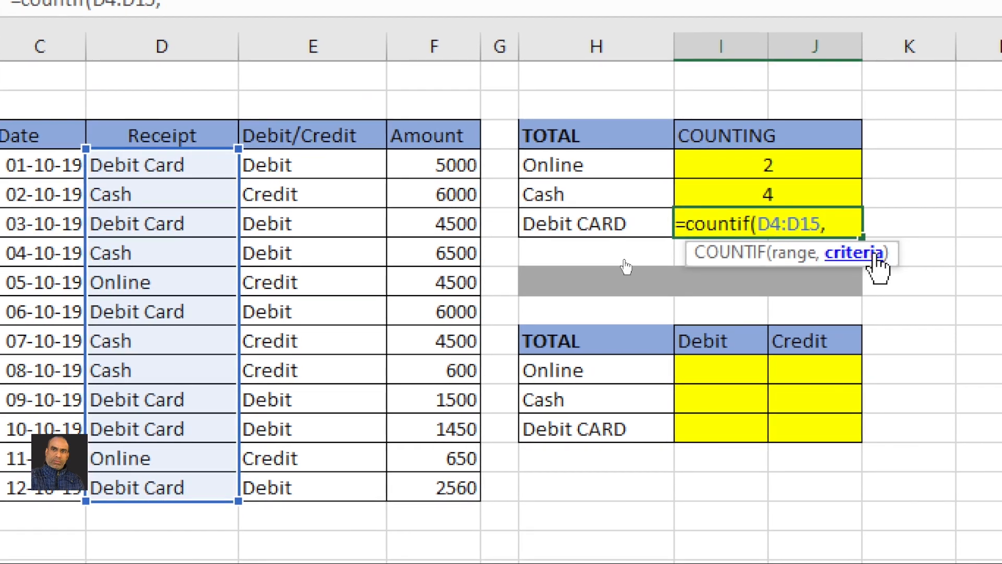
left_click(591, 230)
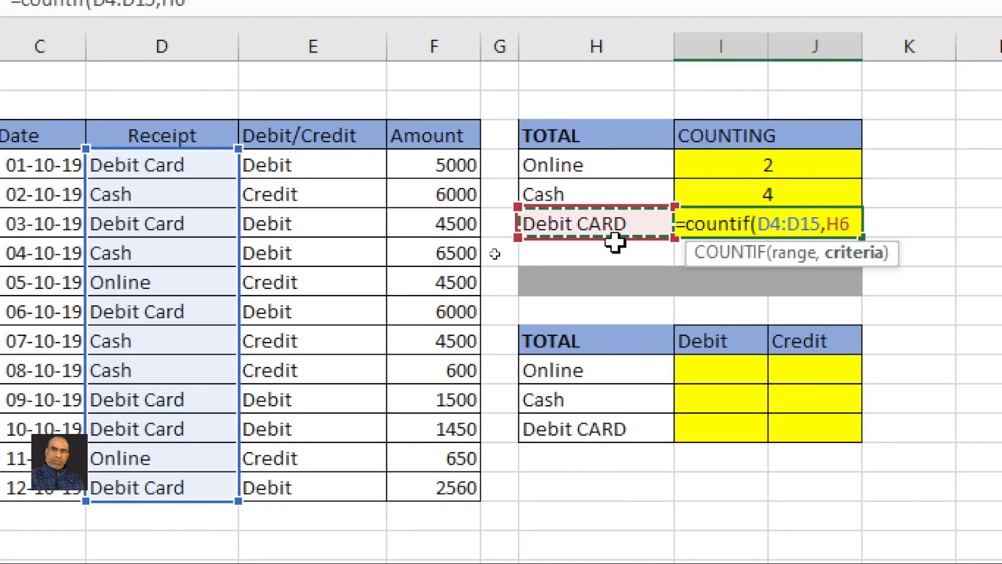
key("Return")
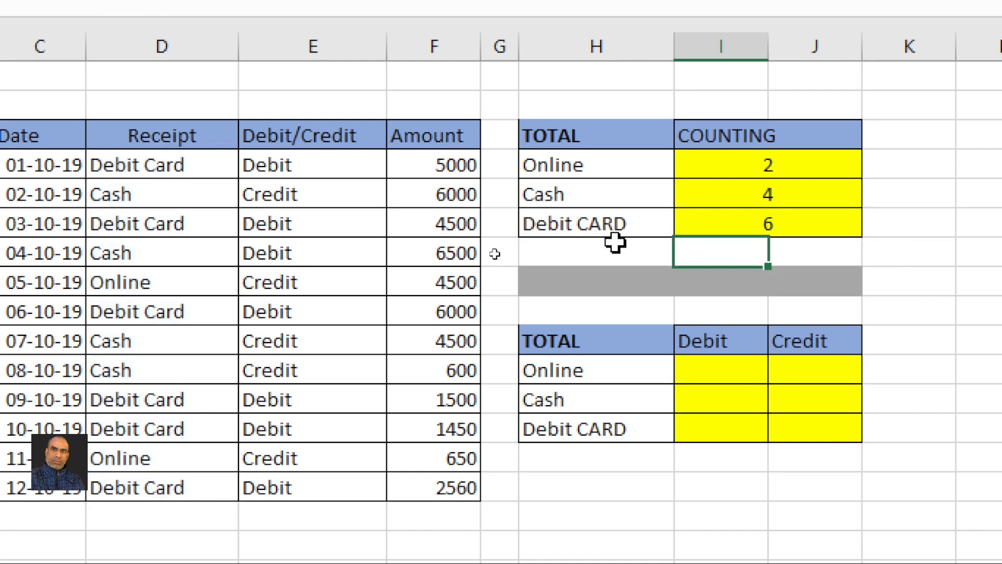
Clear the Cash and Debit CARD count cells I5:I6
left_click(906, 196)
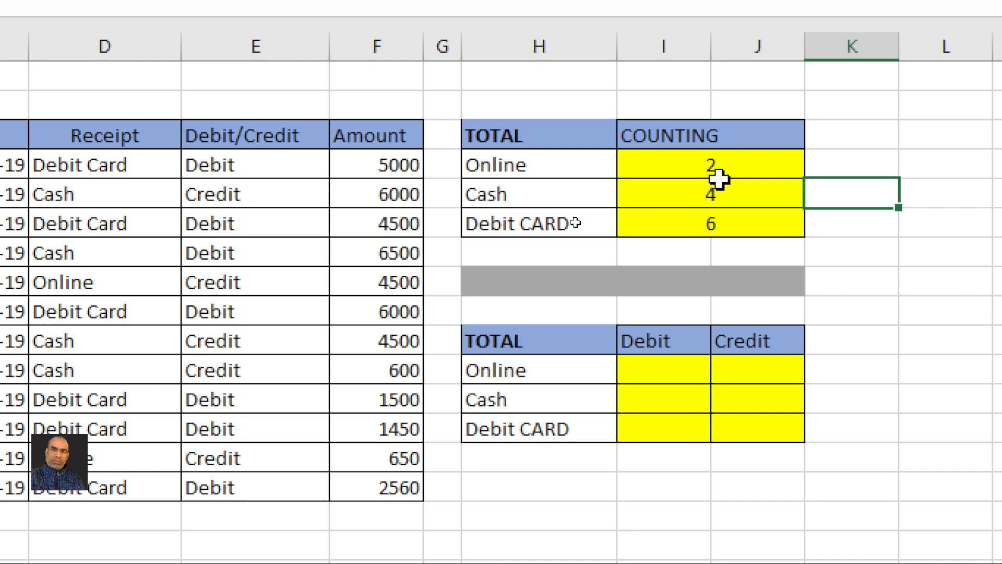
left_click(655, 164)
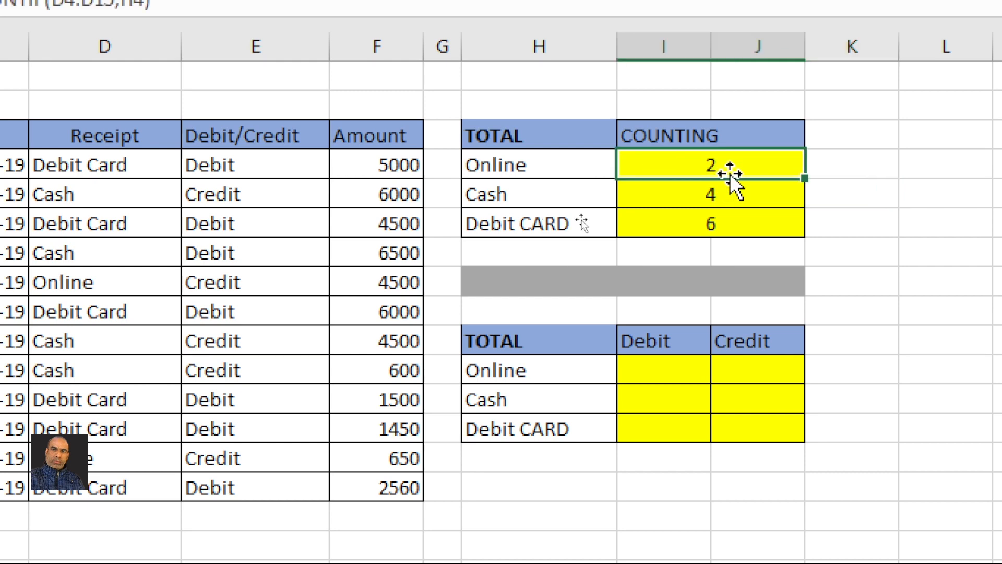
left_click_drag(714, 193, 714, 226)
key("Delete")
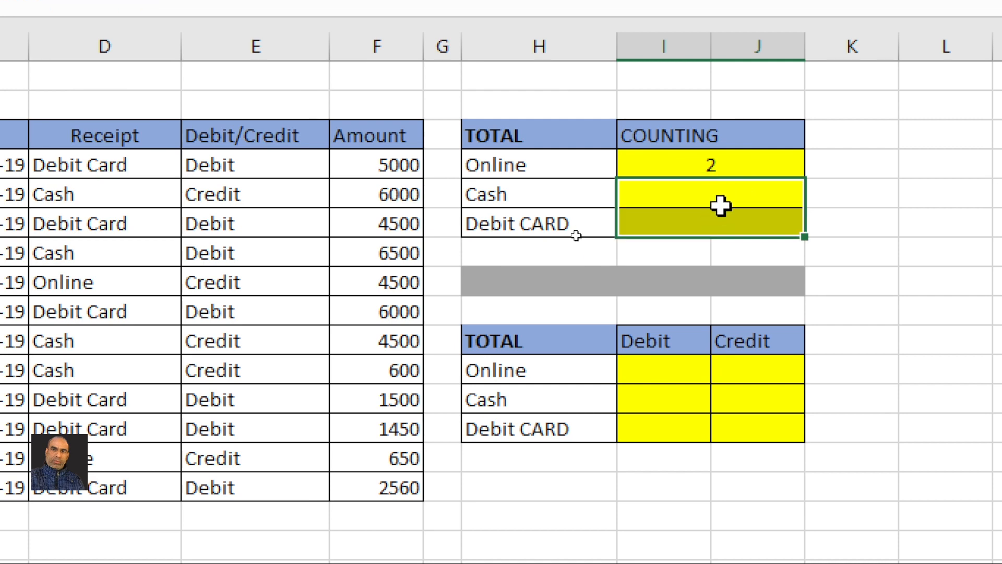
Make the Online count formula's range absolute: =COUNTIF($D$4:$D$15,H4)
left_click(736, 168)
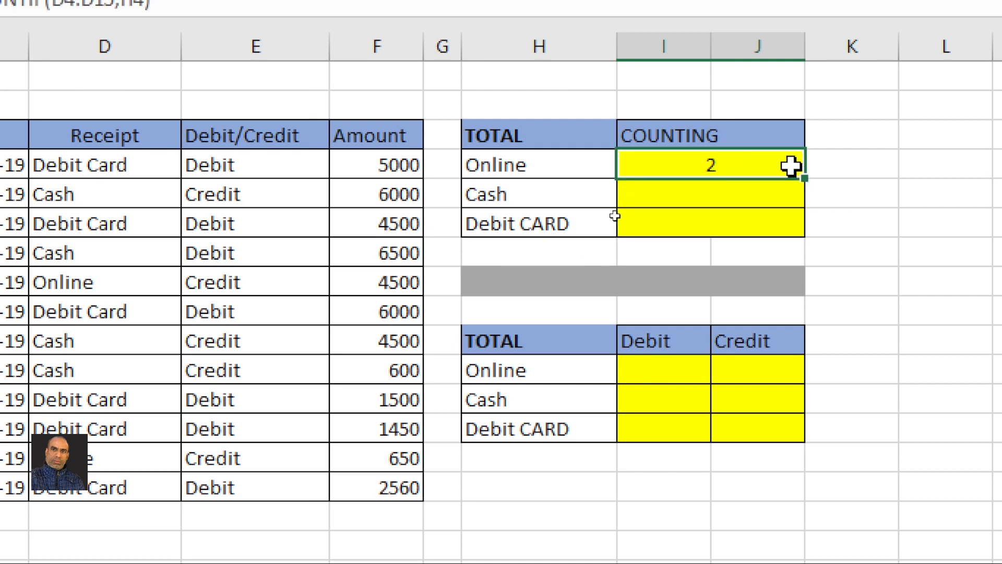
double_click(771, 167)
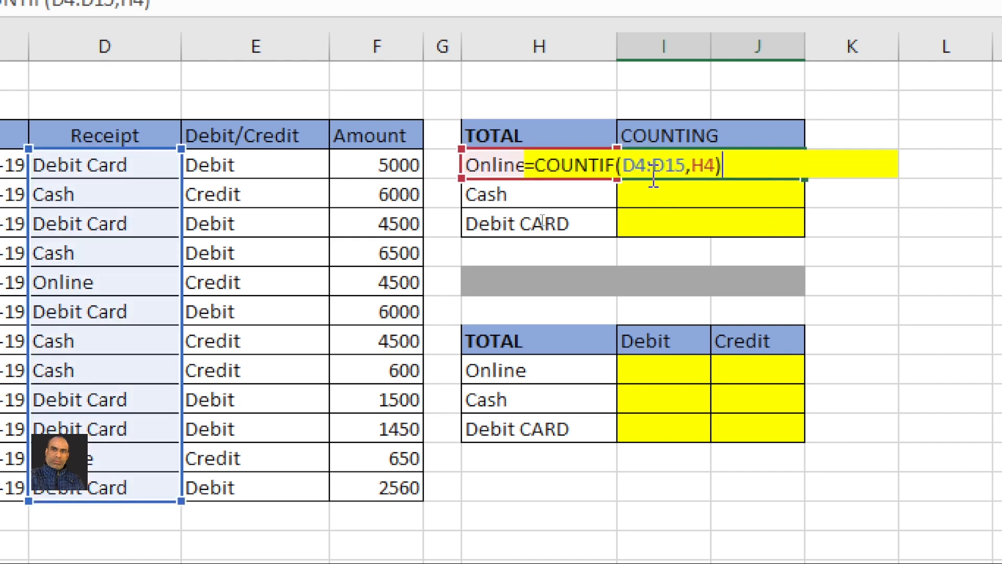
left_click_drag(623, 157, 670, 152)
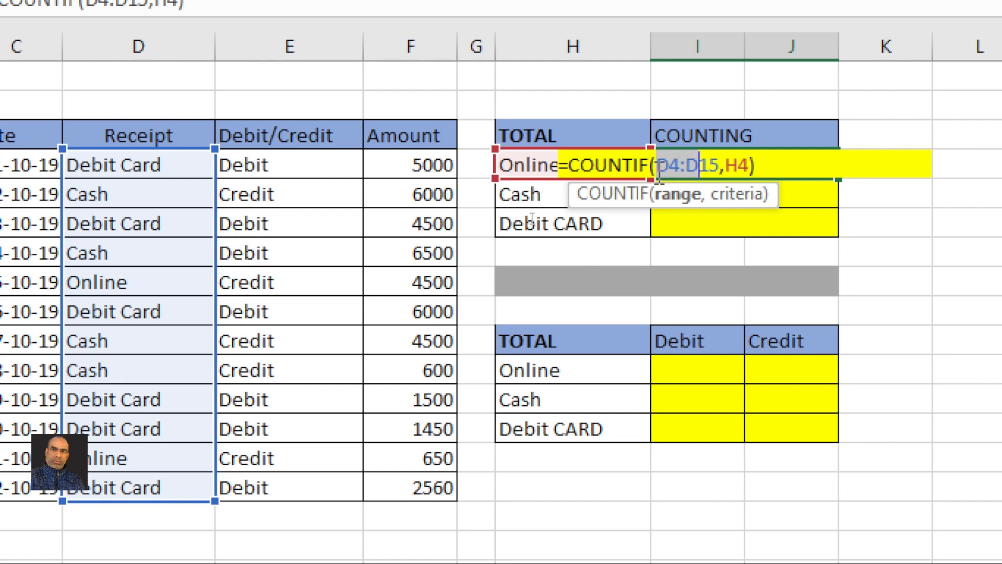
left_click(721, 158)
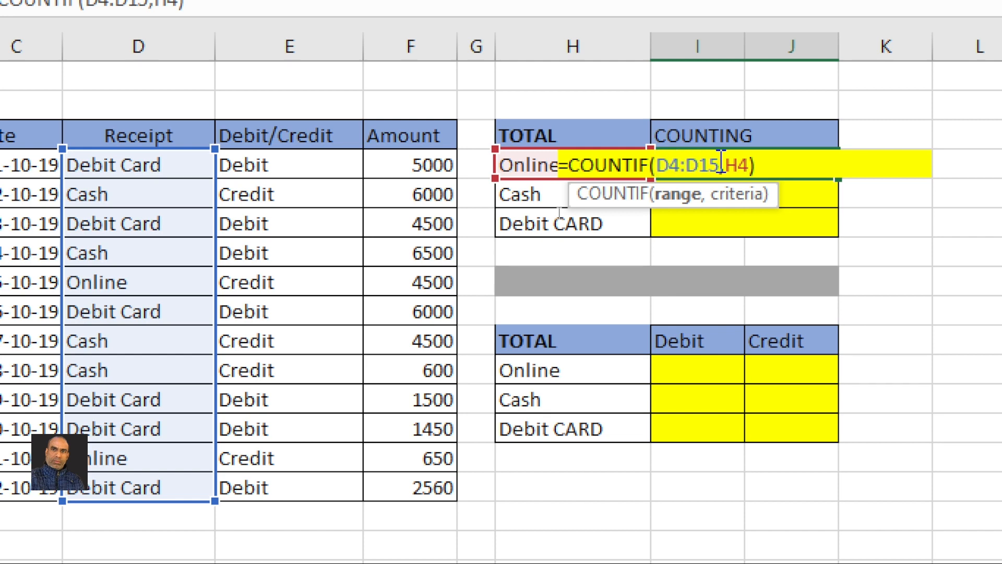
left_click_drag(721, 158, 659, 176)
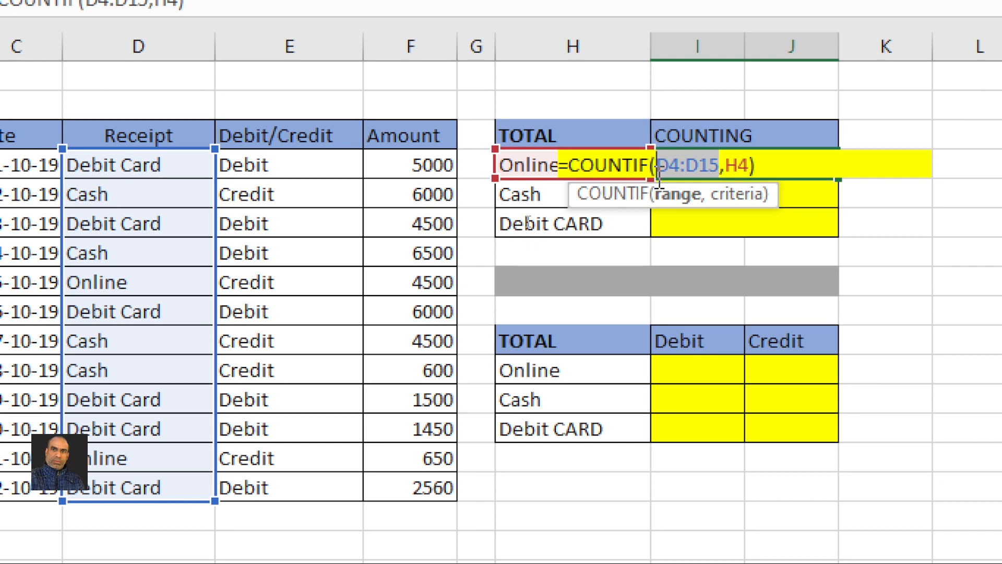
key("F4")
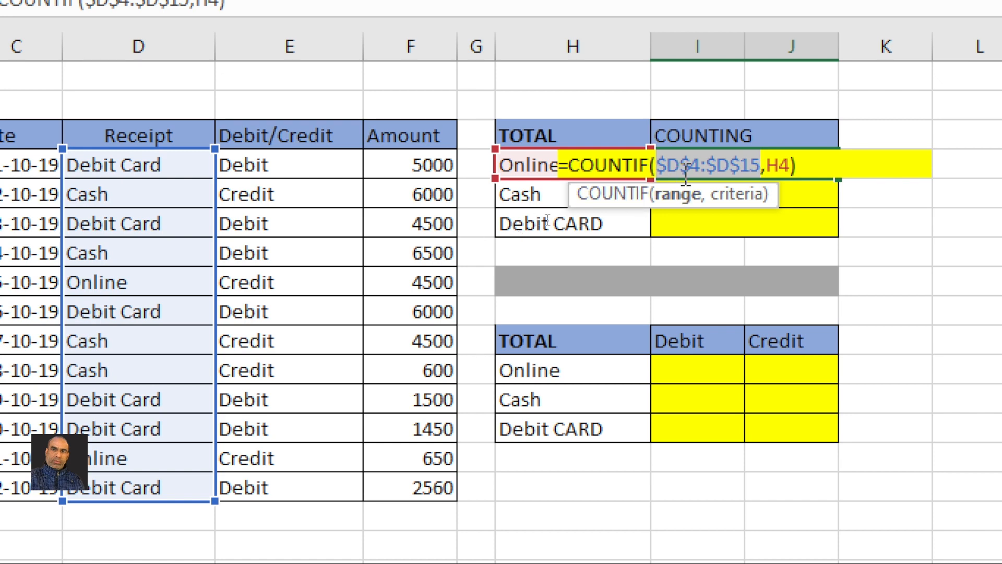
left_click(778, 165)
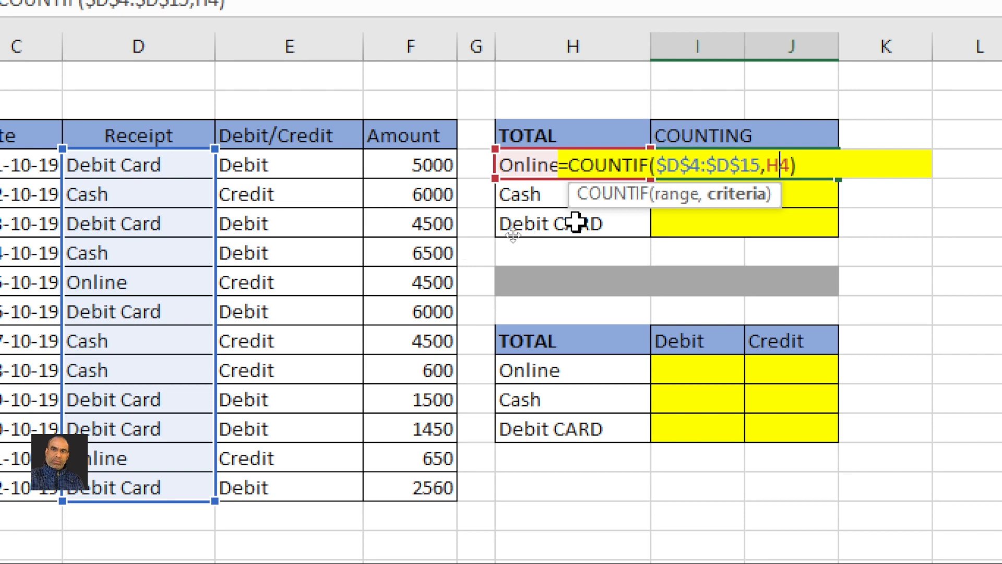
left_click(808, 165)
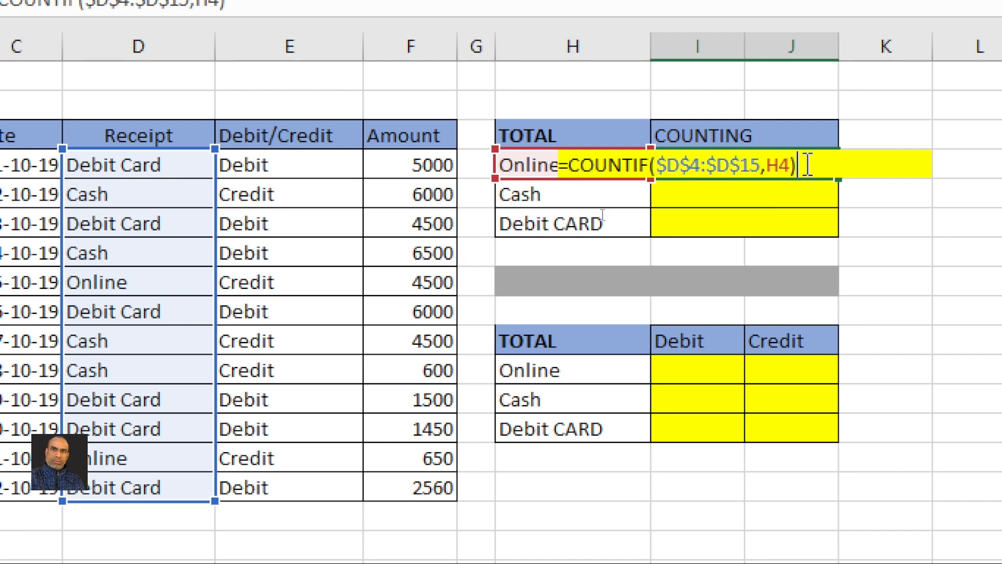
key("Return")
left_click(804, 165)
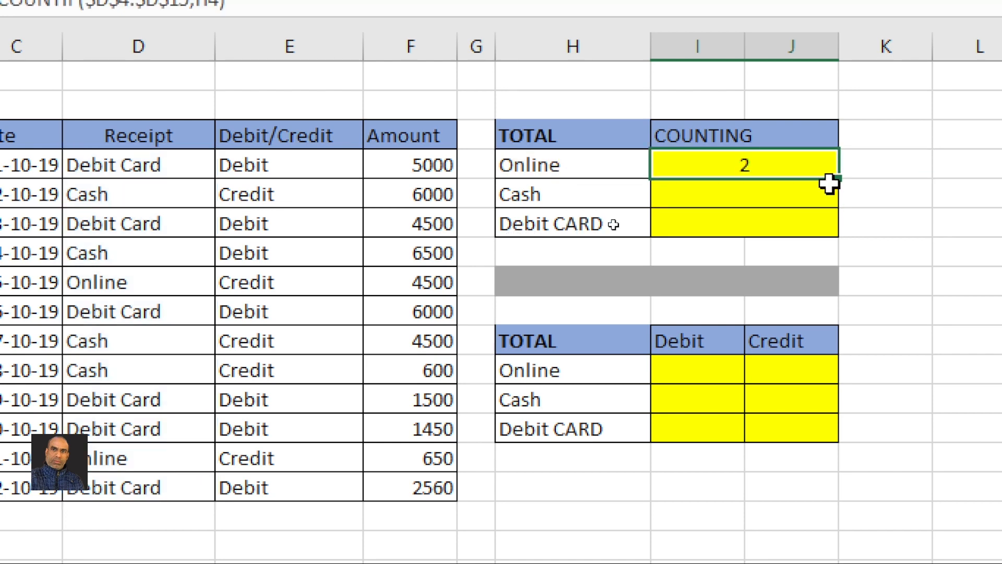
Fill the I4 COUNTIF formula down to I6, giving Cash 4 and Debit CARD 6
left_click_drag(829, 183, 835, 226)
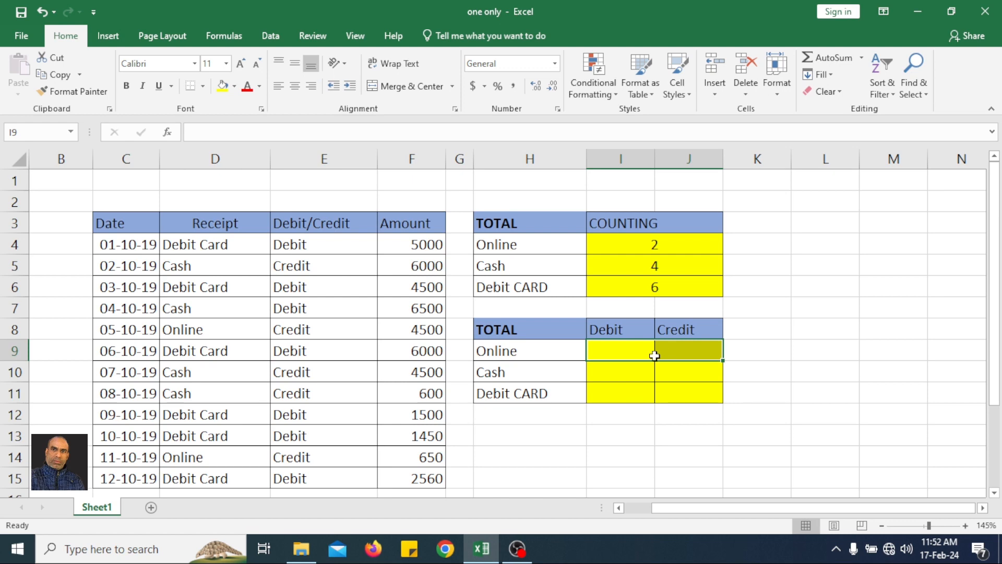
Enter =COUNTIFS(D4:D15,H9,E4:E15,I8) in the Online Debit cell I9, returning 0
left_click(629, 355)
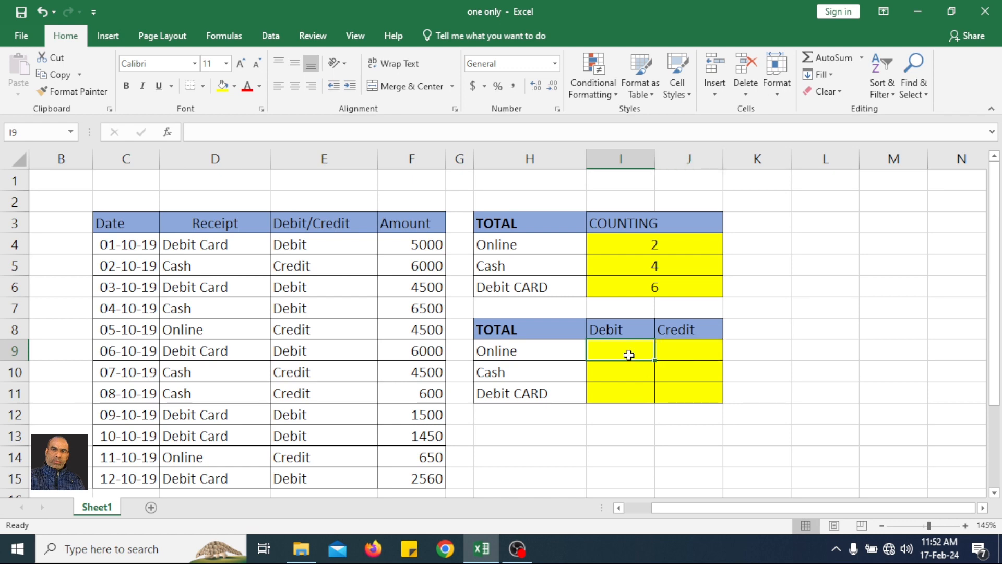
type("=countifs")
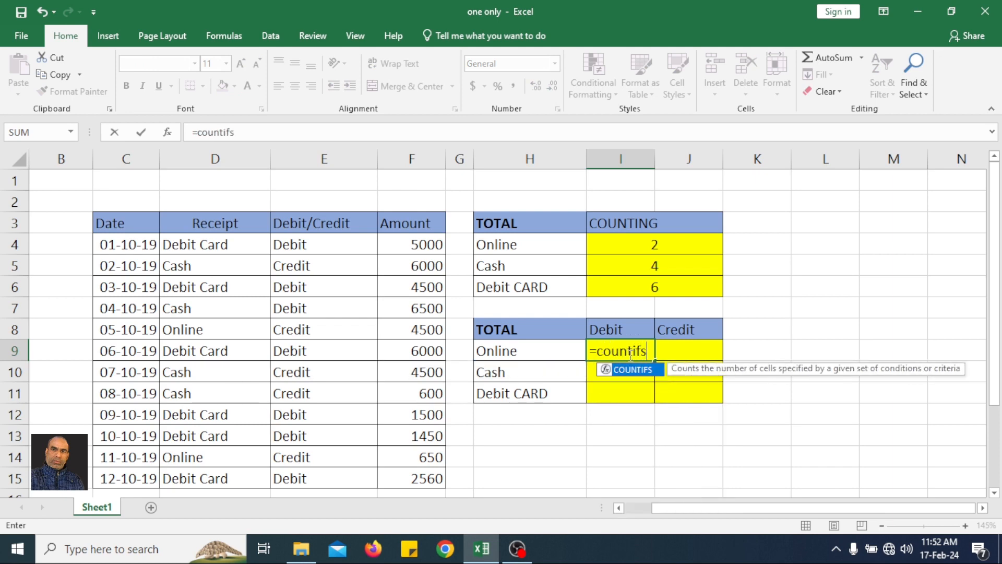
type("(")
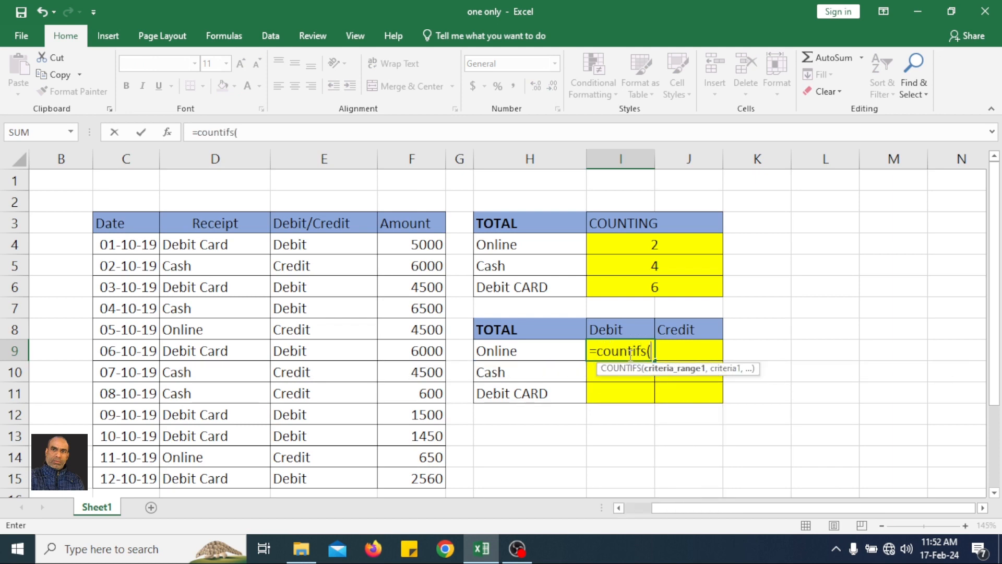
left_click_drag(230, 245, 236, 475)
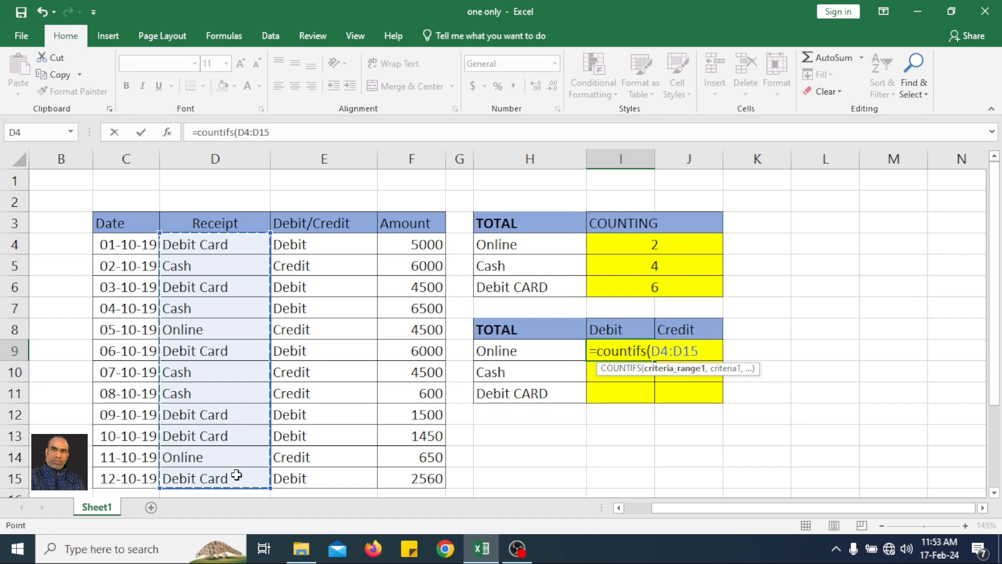
type(",")
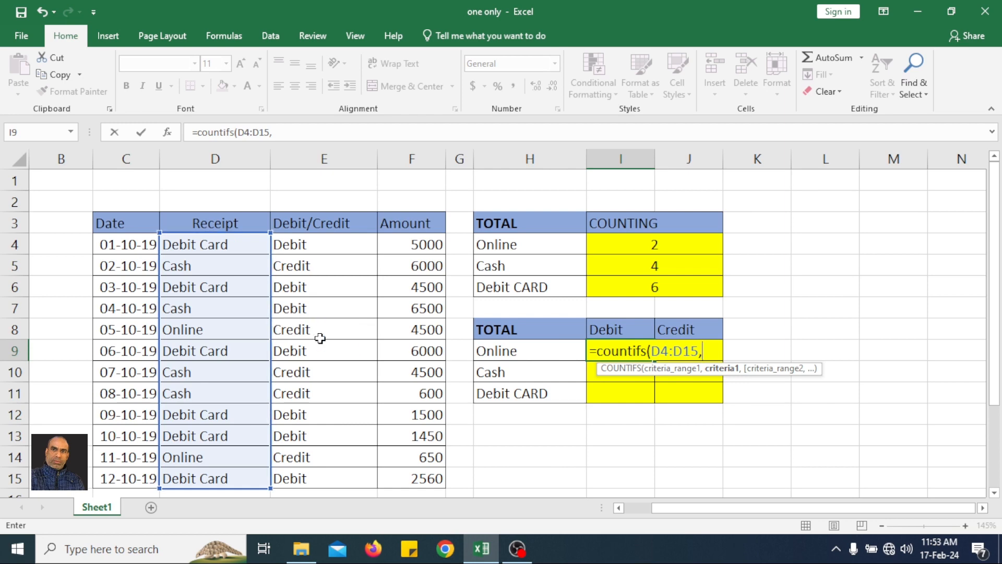
left_click(499, 350)
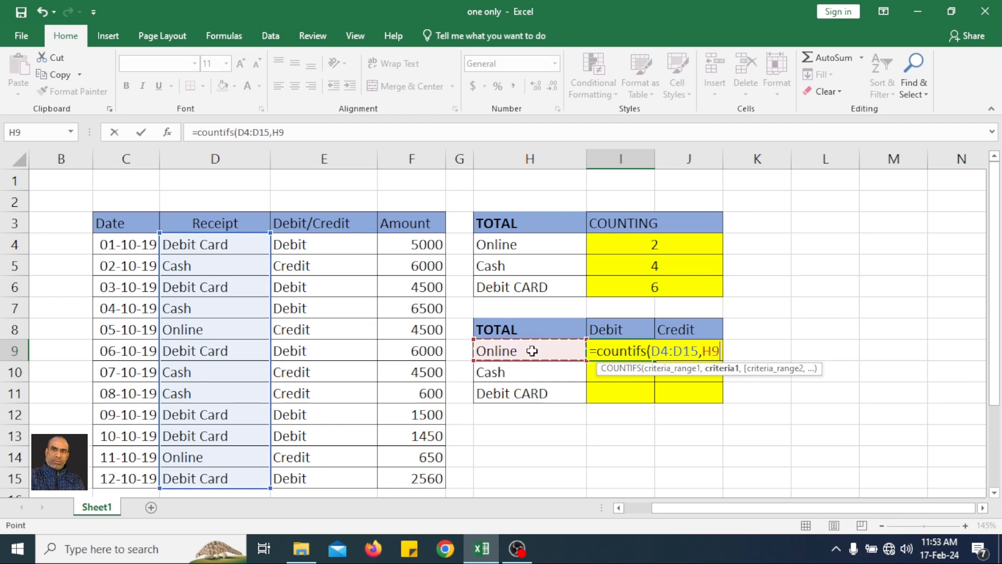
type(",")
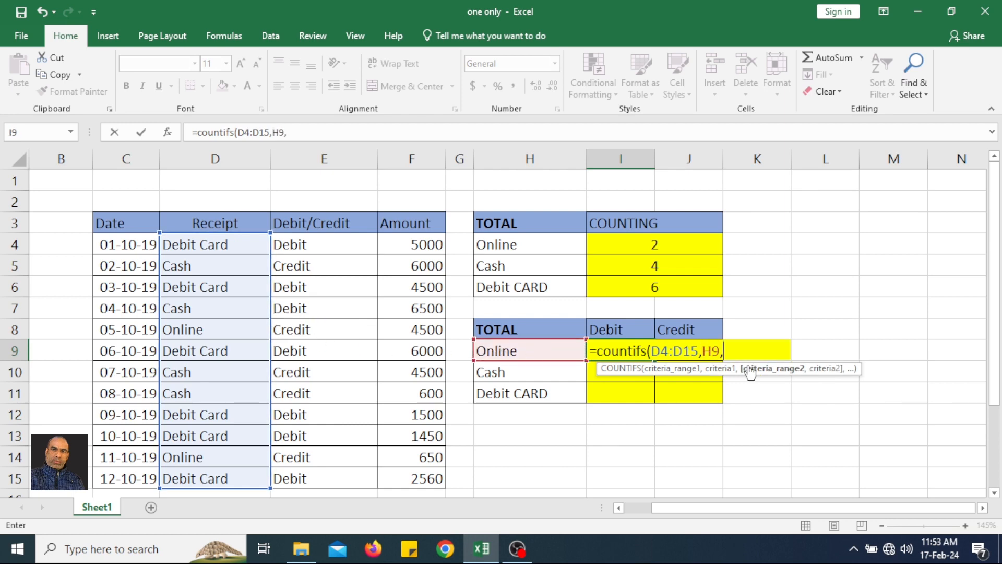
left_click(337, 255)
left_click_drag(337, 257, 337, 478)
type(",")
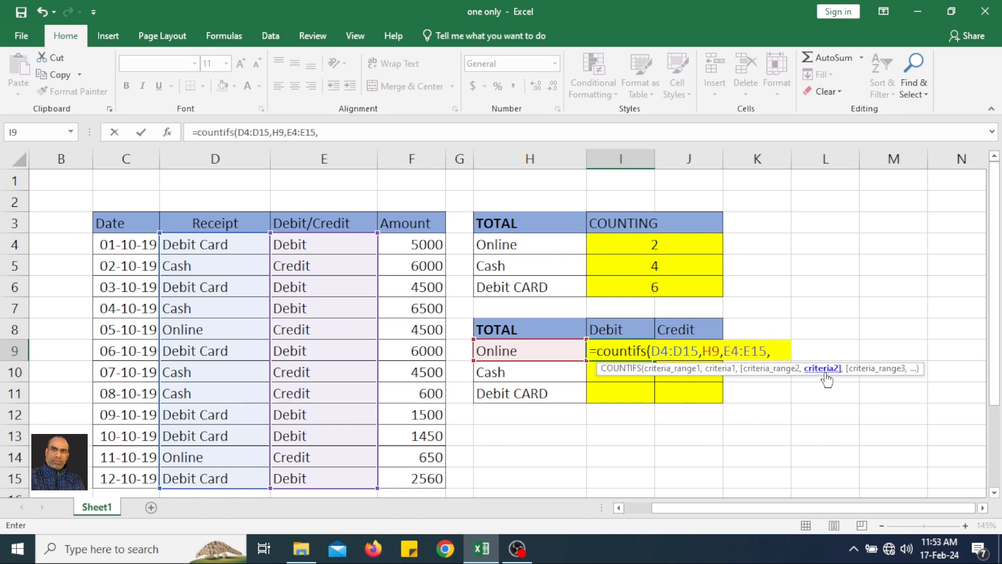
left_click(626, 331)
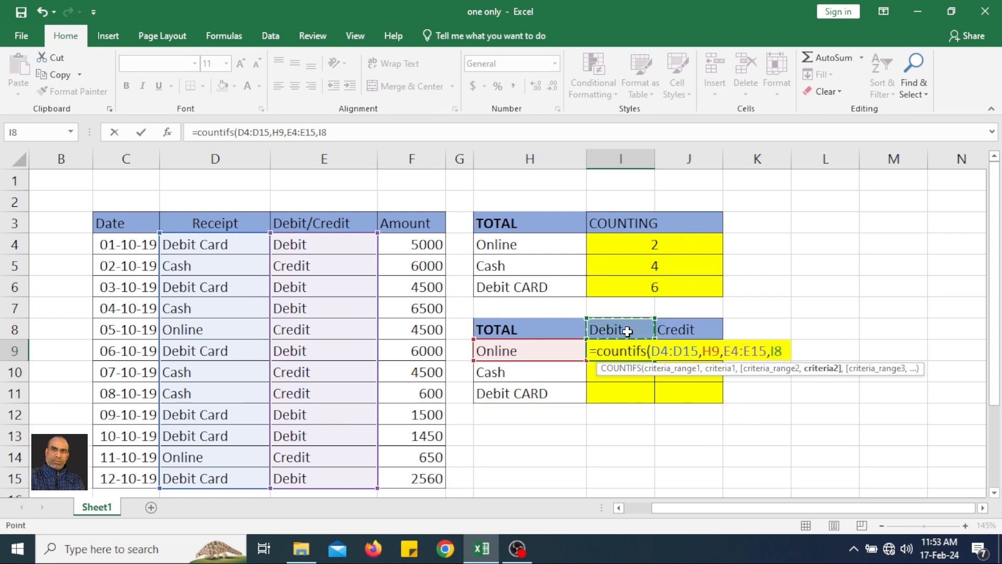
type(")")
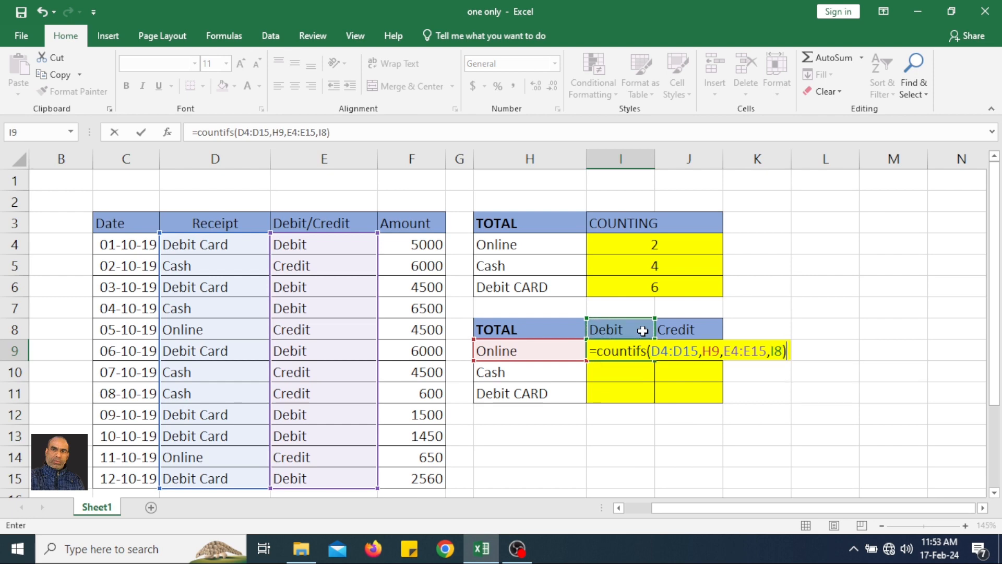
key("Return")
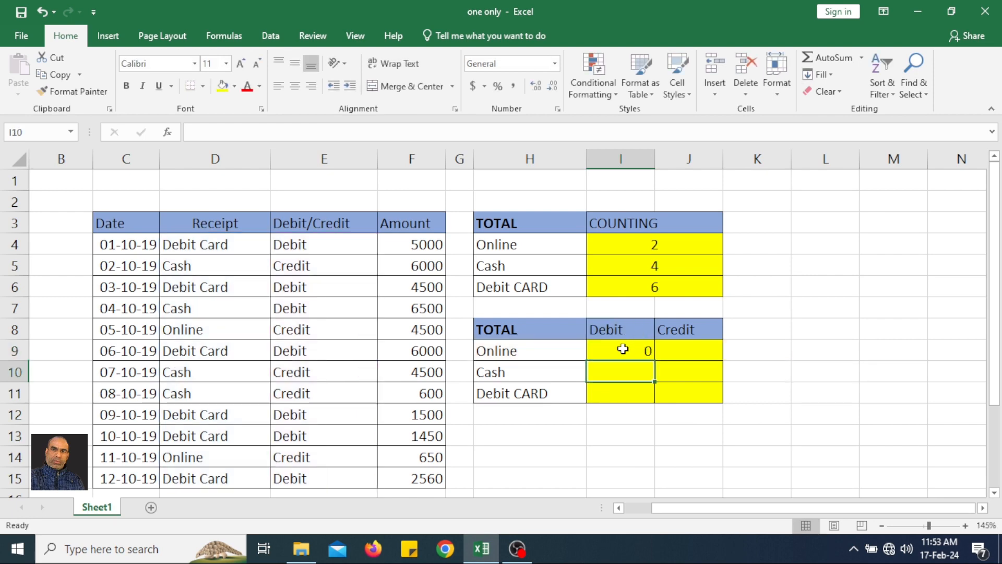
left_click(624, 348)
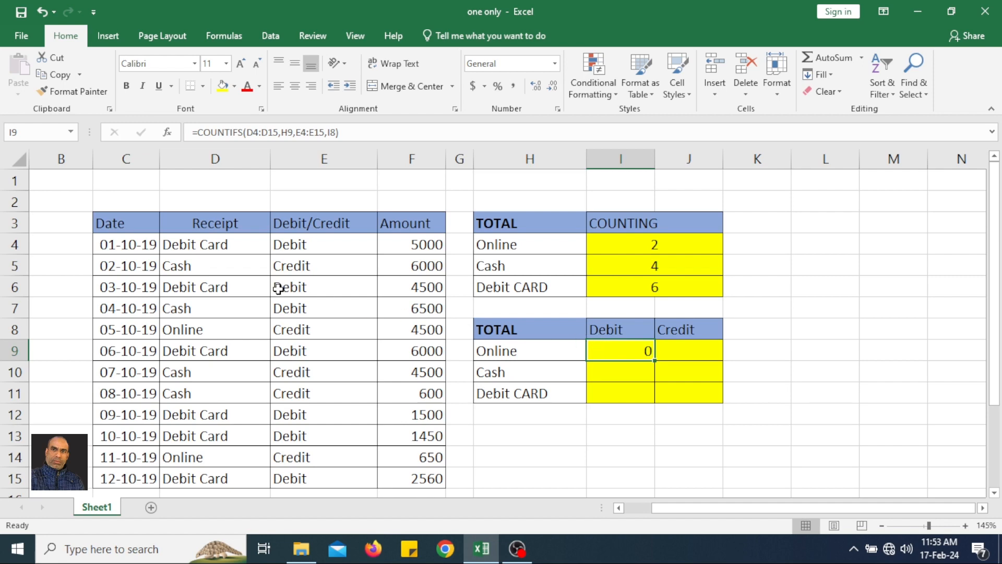
Enter =COUNTIFS(D4:D15,H9,E4:E15,J8) in the Online Credit cell J9, returning 2
left_click(682, 346)
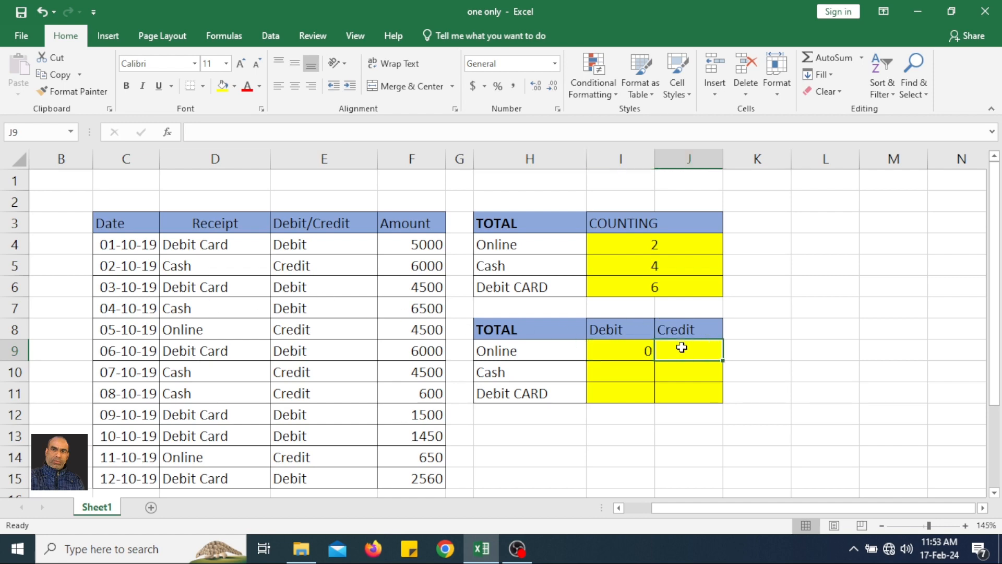
type("=")
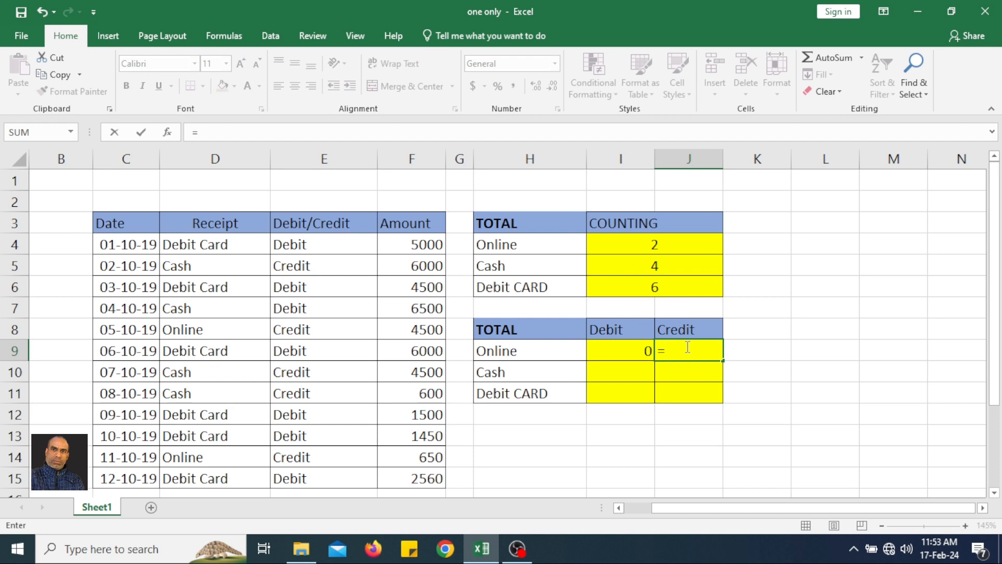
type("co")
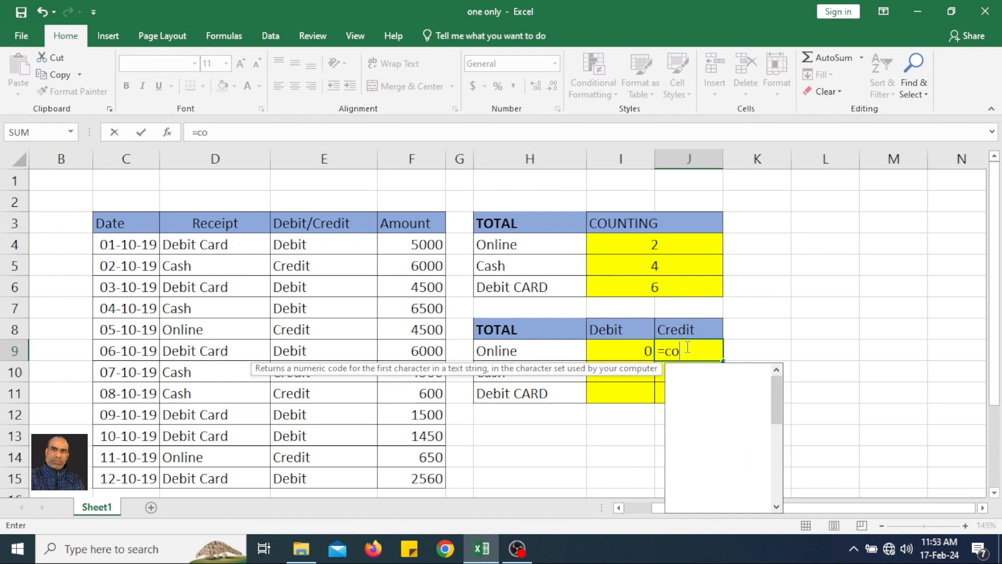
type("untifs(")
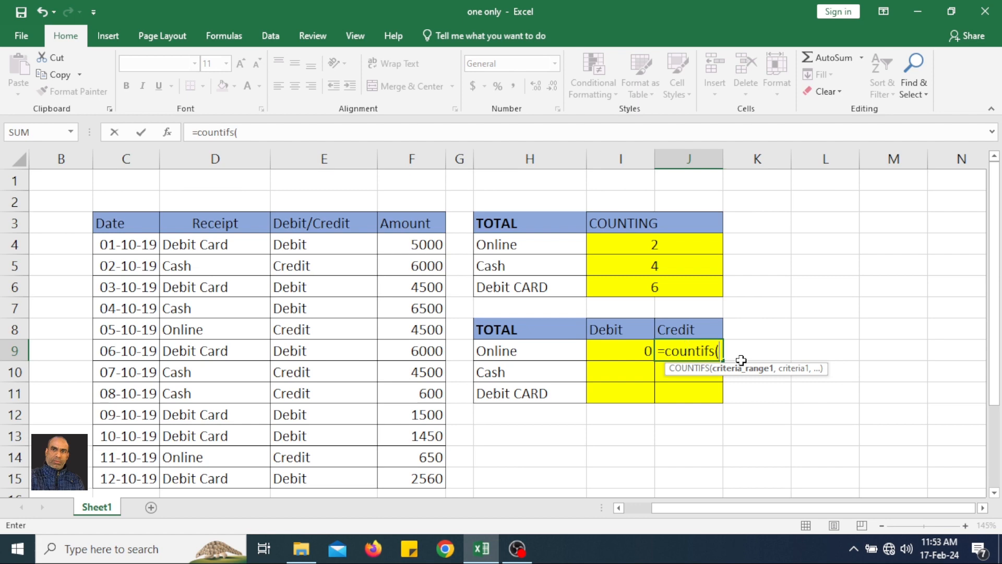
left_click_drag(238, 249, 240, 470)
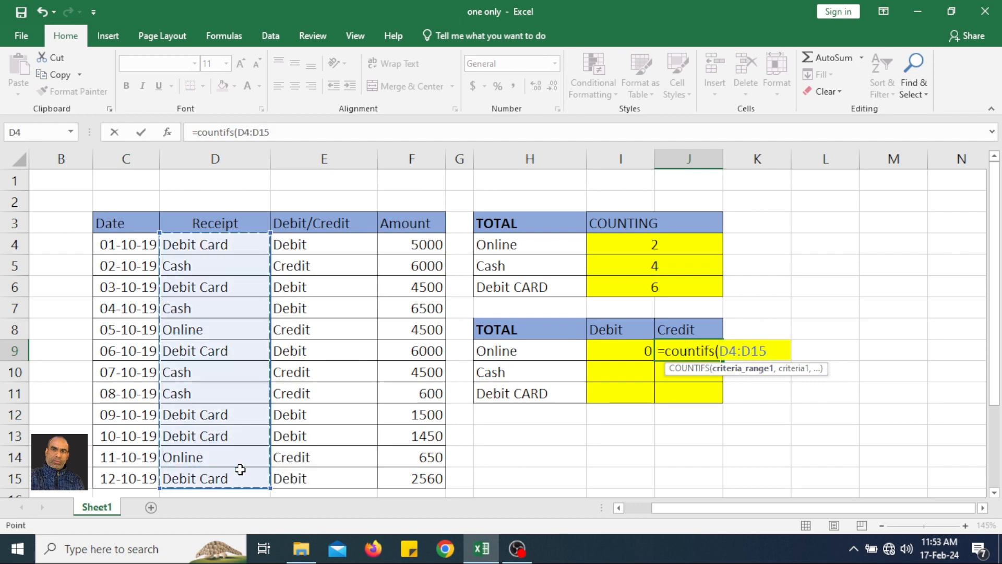
type(",")
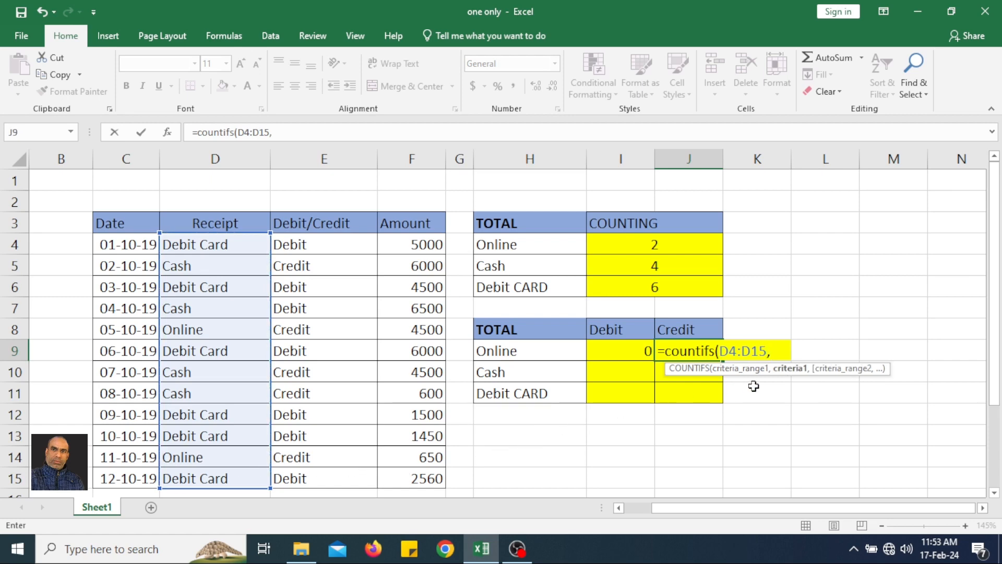
left_click(516, 355)
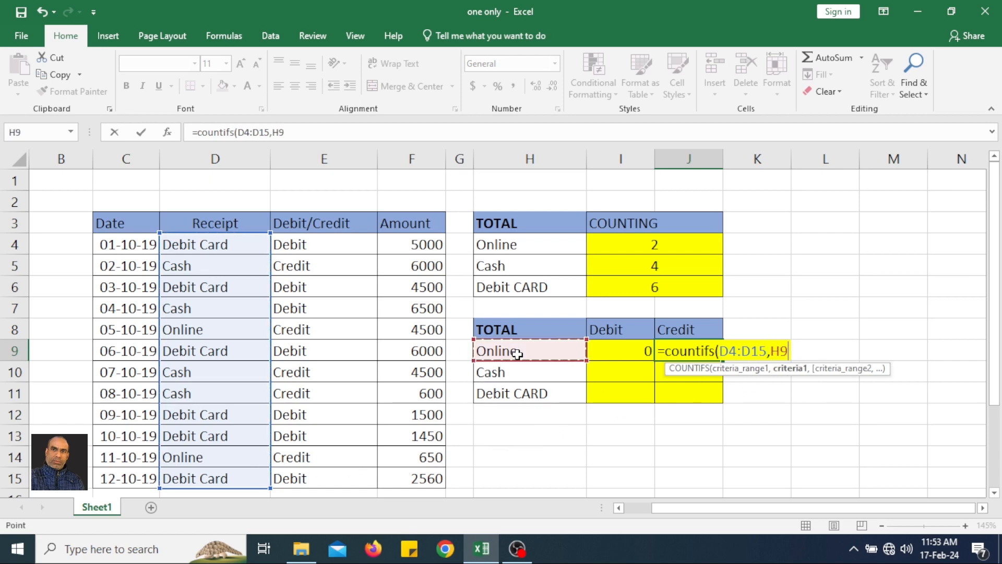
type(",")
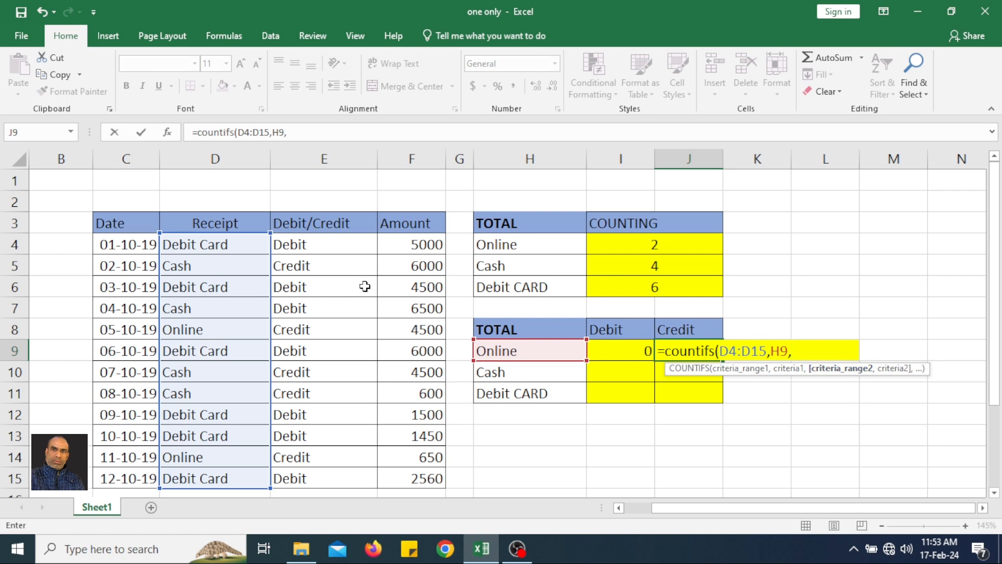
left_click_drag(329, 249, 332, 474)
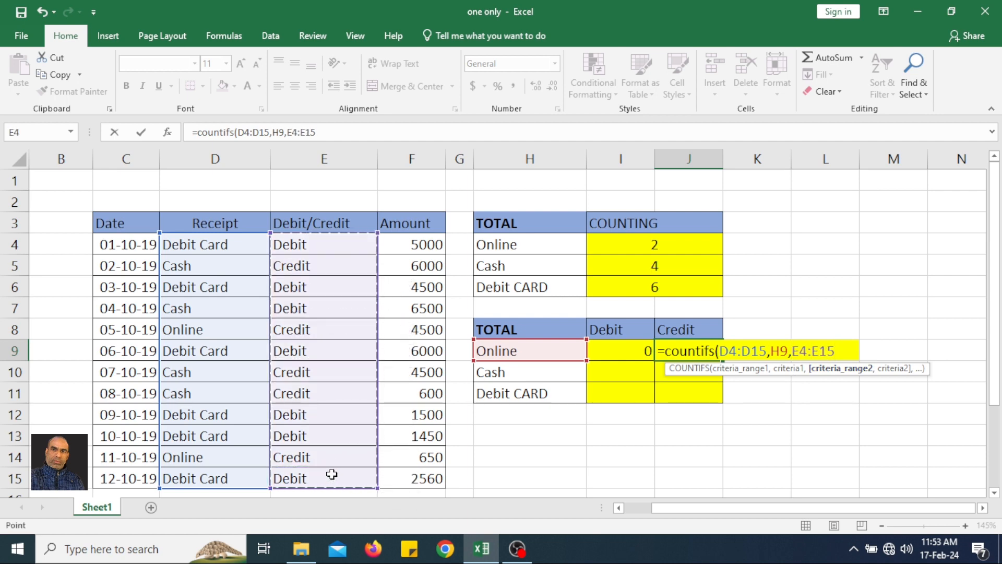
type(",")
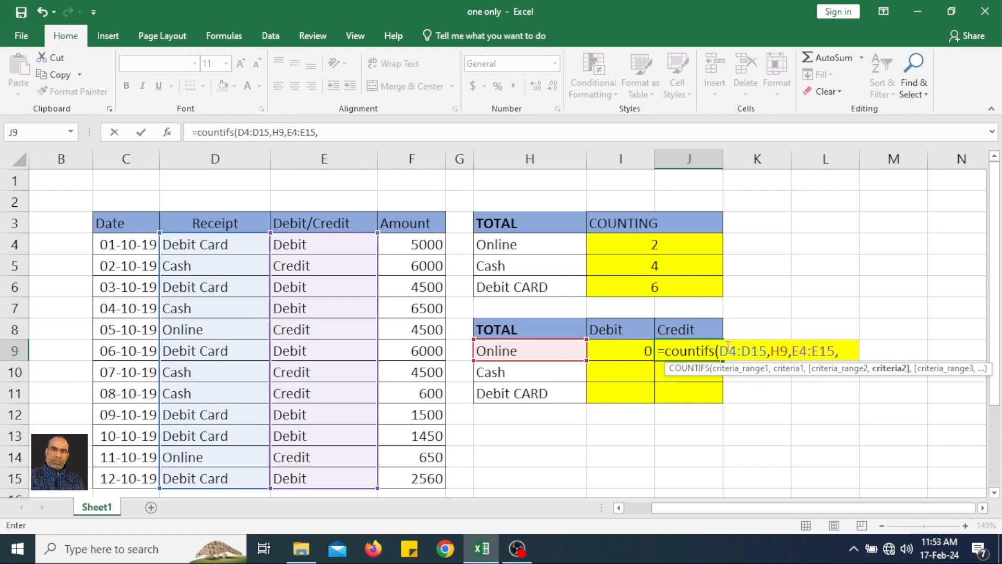
left_click(708, 327)
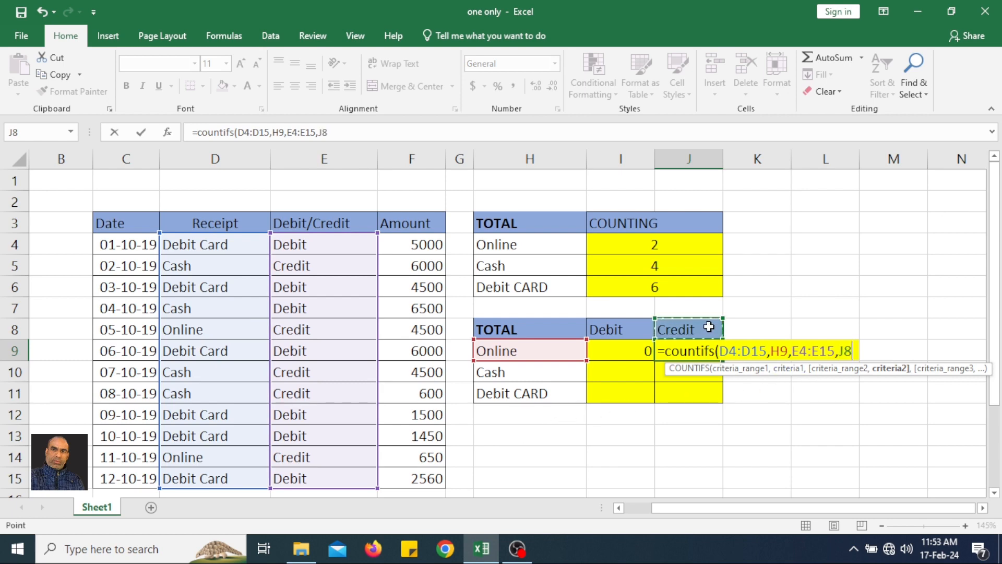
type(")")
key("Return")
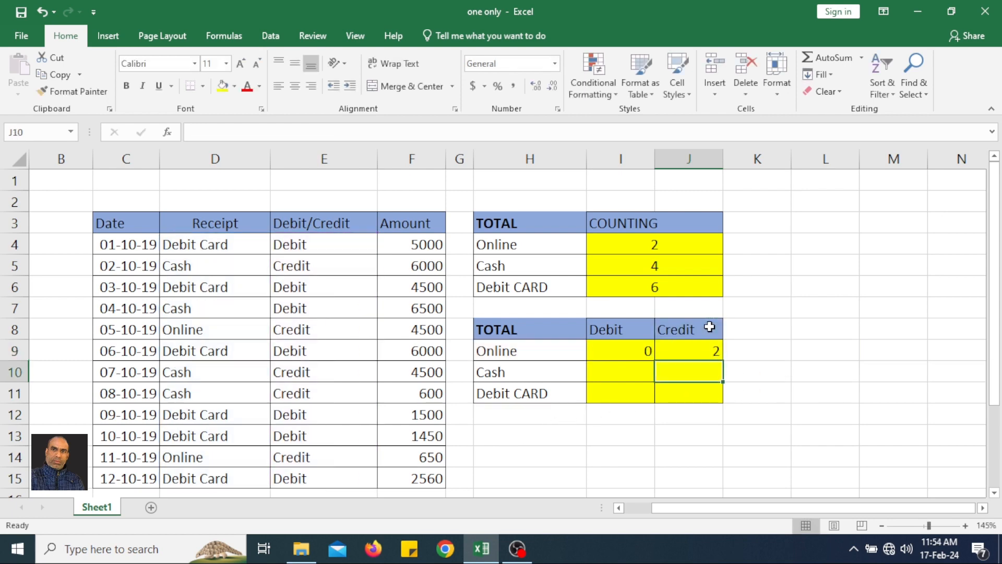
left_click(645, 352)
left_click_drag(642, 354, 726, 361)
Lock $D$4:$D$15, $E$4:$E$15 and $I$8 as absolute references in the I9 Debit formula
left_click(633, 351)
double_click(633, 351)
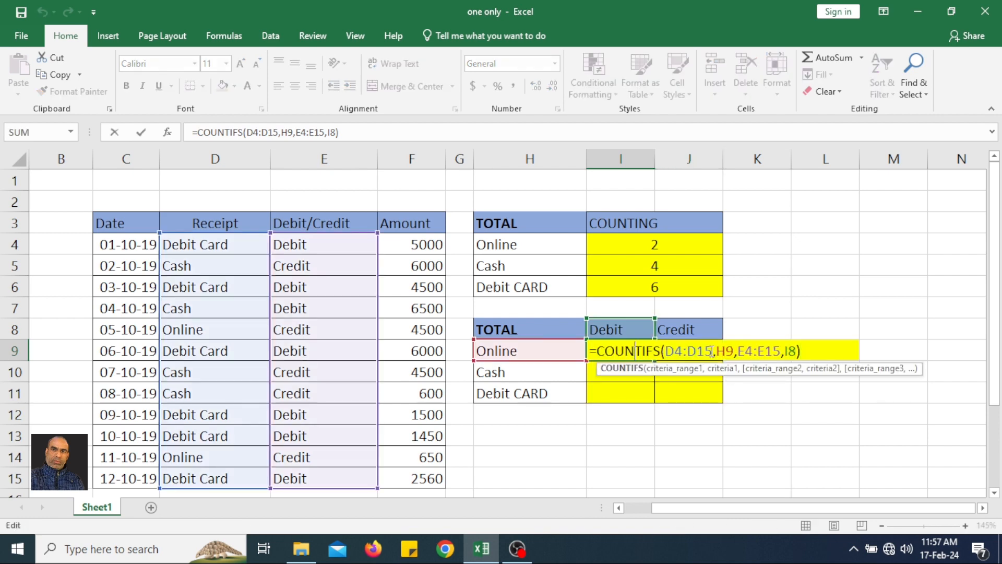
left_click_drag(712, 352, 666, 352)
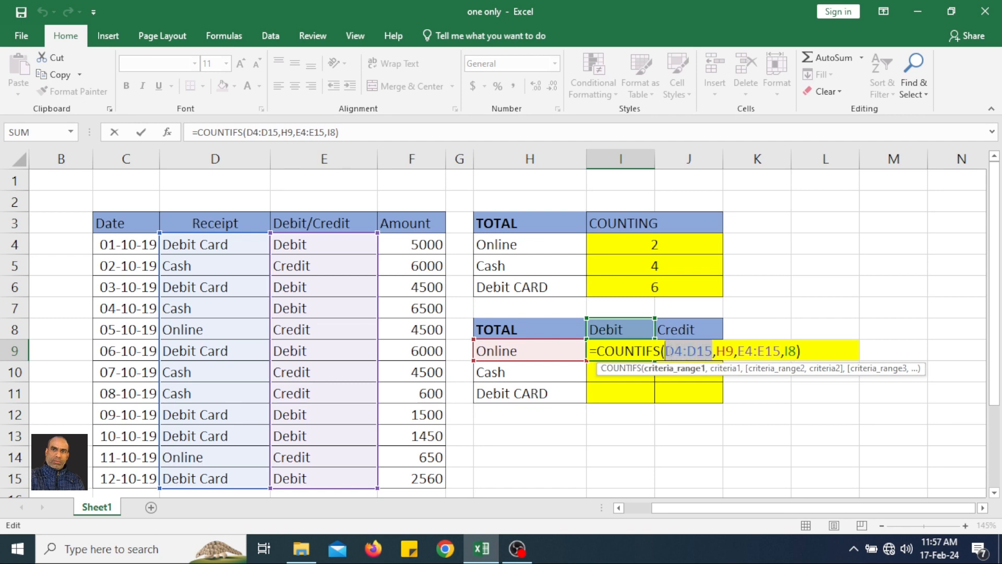
key("F4")
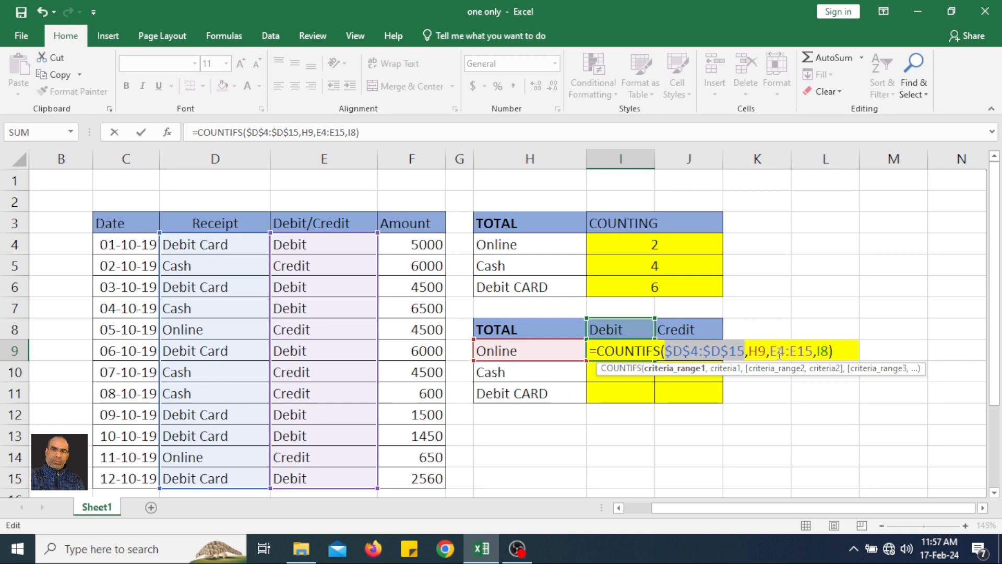
left_click(753, 352)
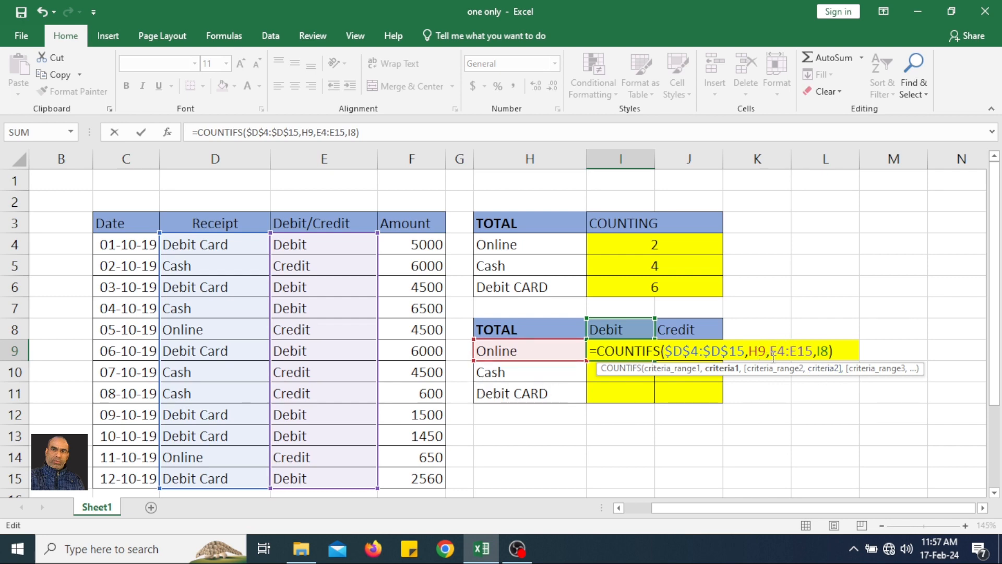
left_click_drag(772, 351, 814, 352)
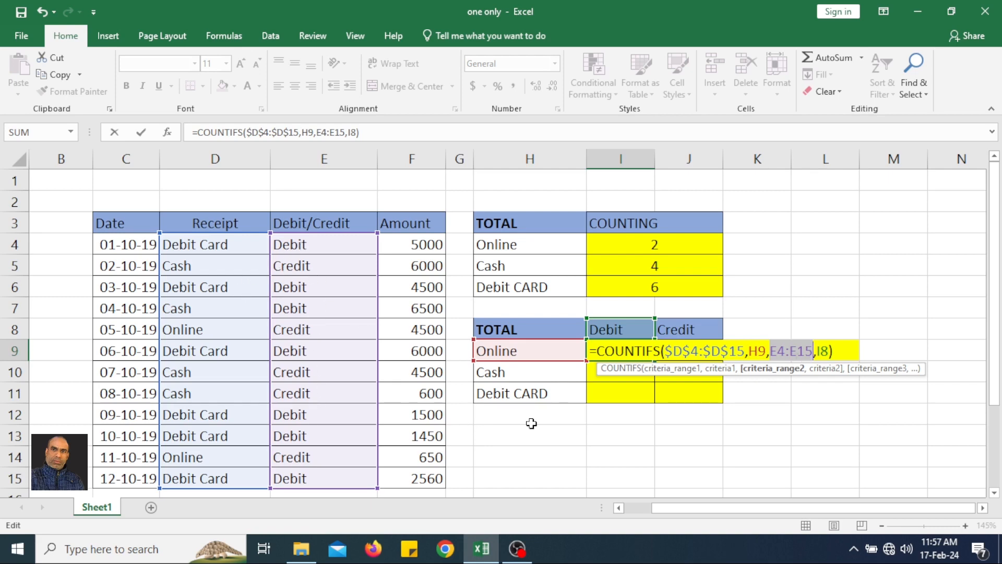
key("F4")
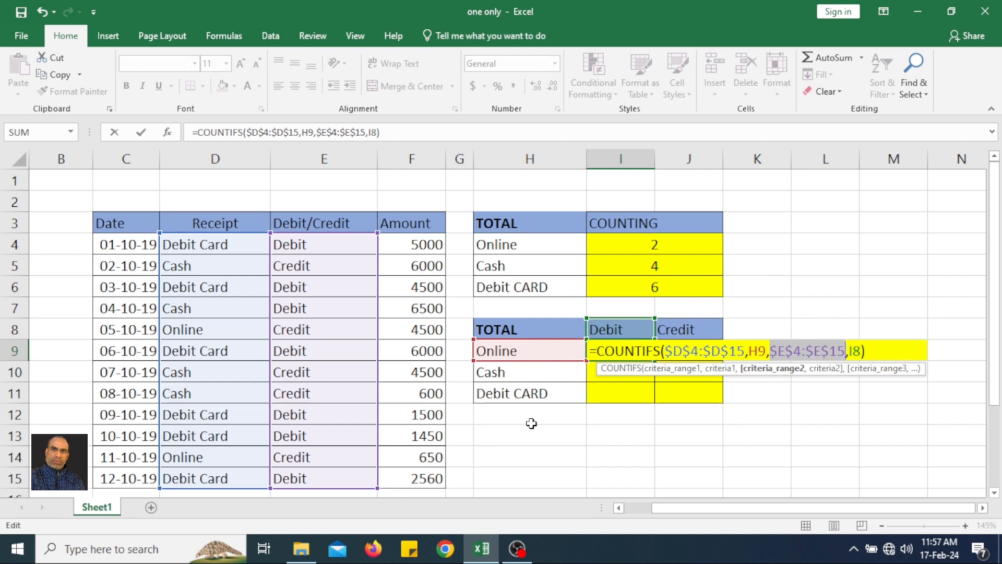
left_click(854, 351)
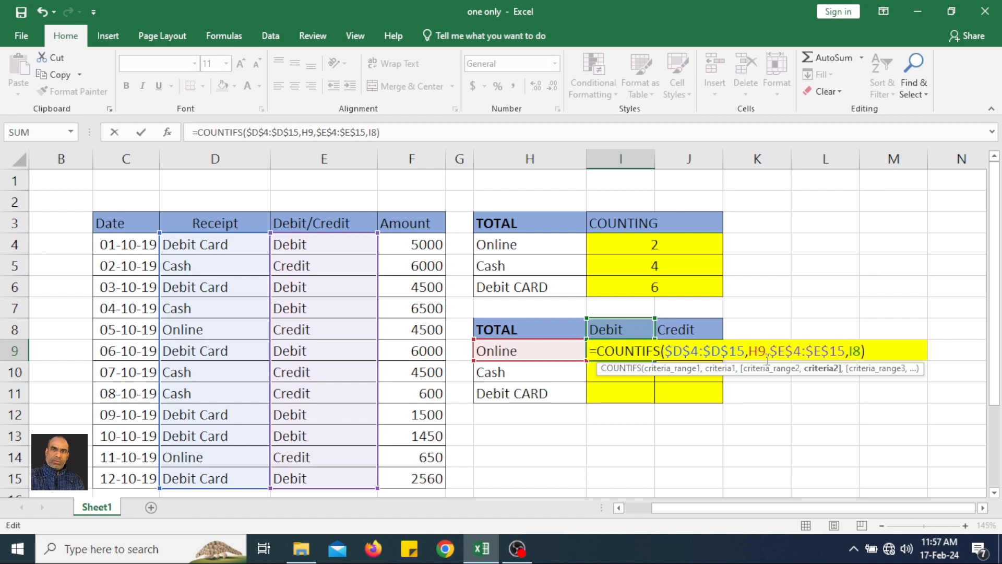
key("F4")
key("Return")
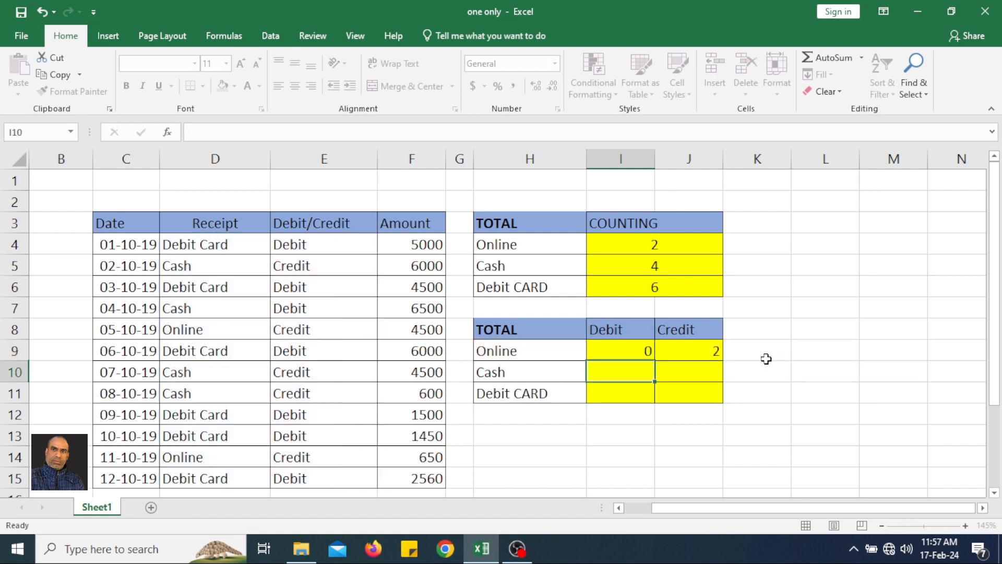
Fill the Debit formula down to I11 (0, 1, 6) and begin editing the Credit formula
left_click(647, 349)
left_click_drag(654, 360, 656, 409)
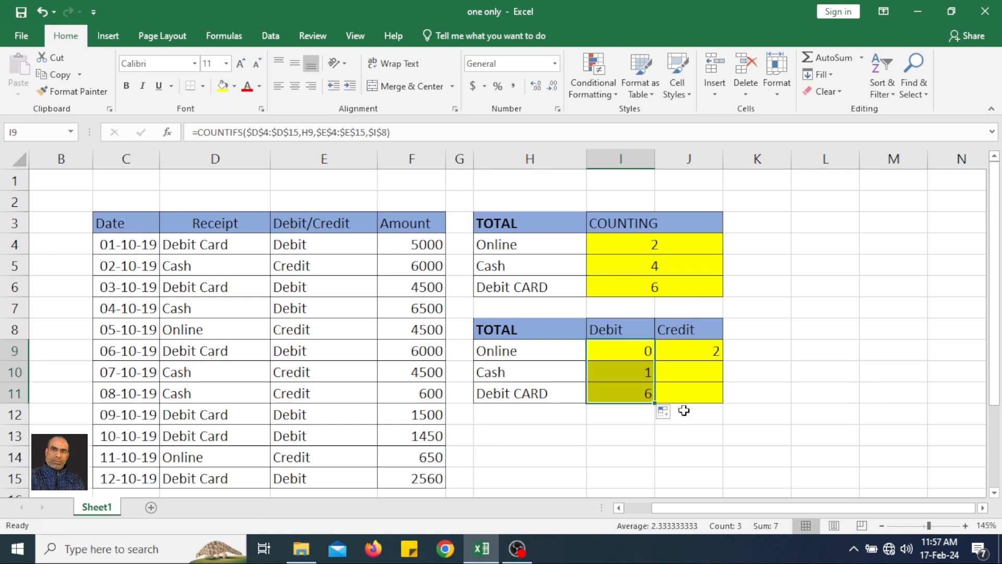
double_click(704, 350)
left_click_drag(779, 351, 734, 351)
Lock $D$4:$D$15, $E$4:$E$15 and $J$8 in the Credit formula, then fill to J11 (2, 3, 0)
key("F4")
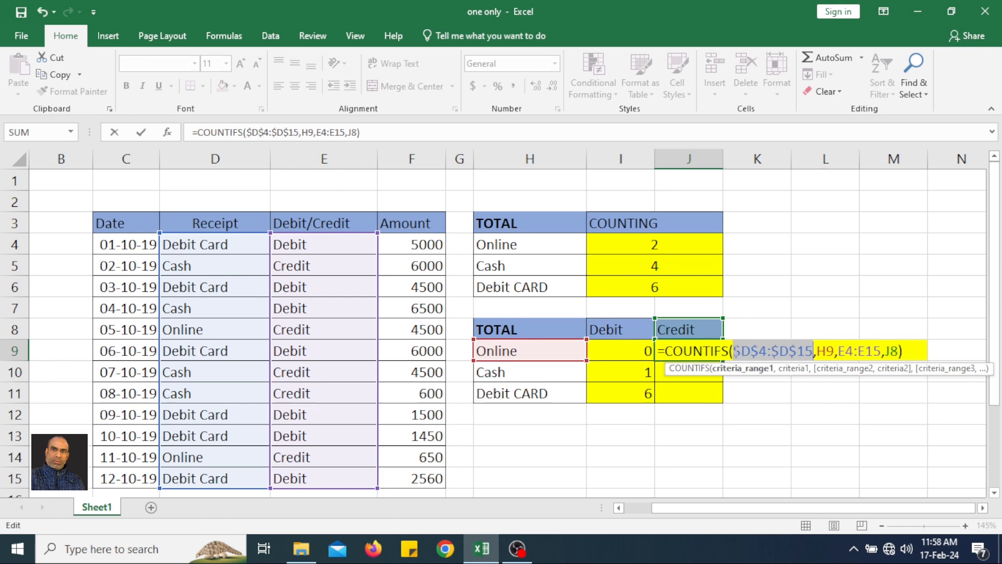
left_click(828, 347)
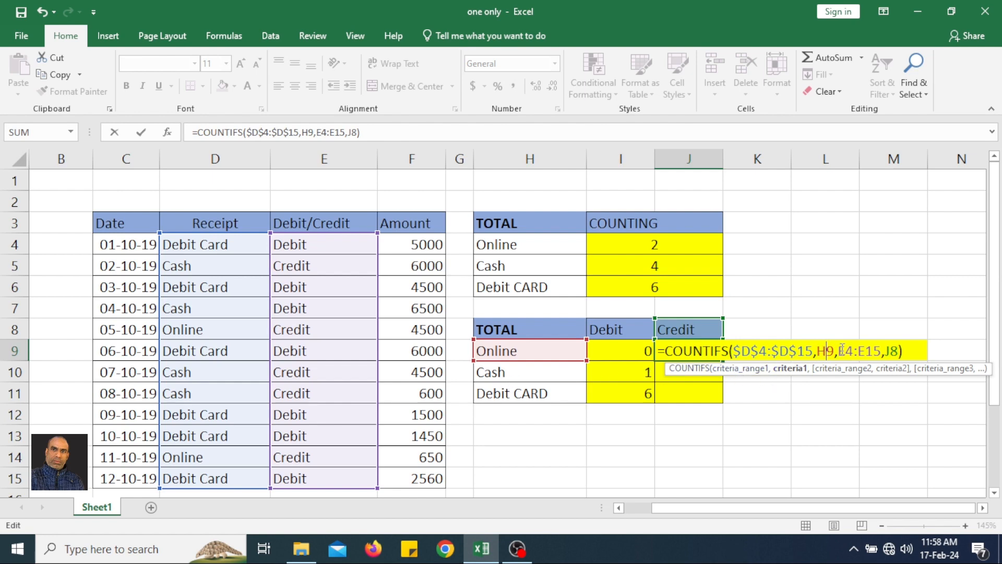
left_click_drag(839, 350, 882, 351)
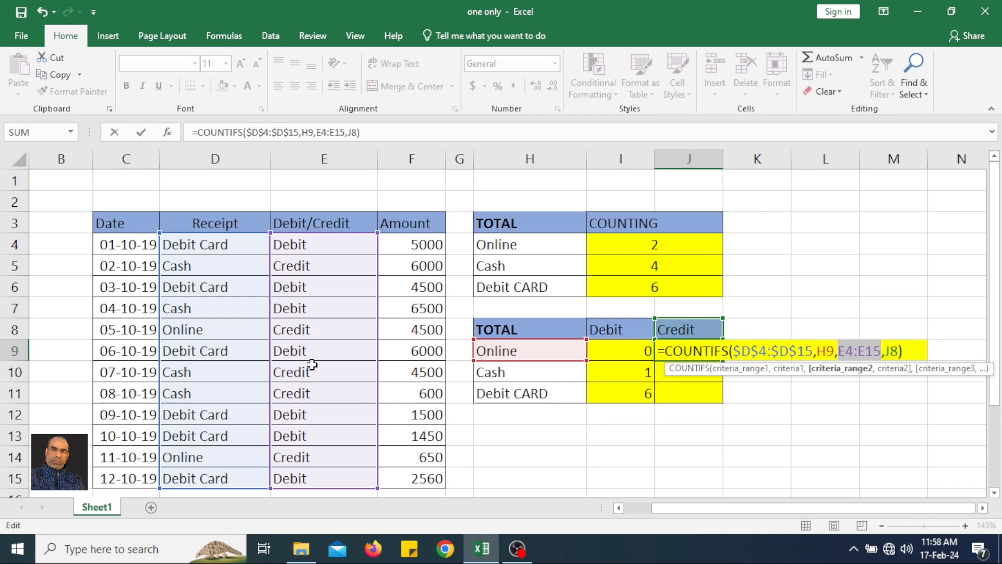
key("F4")
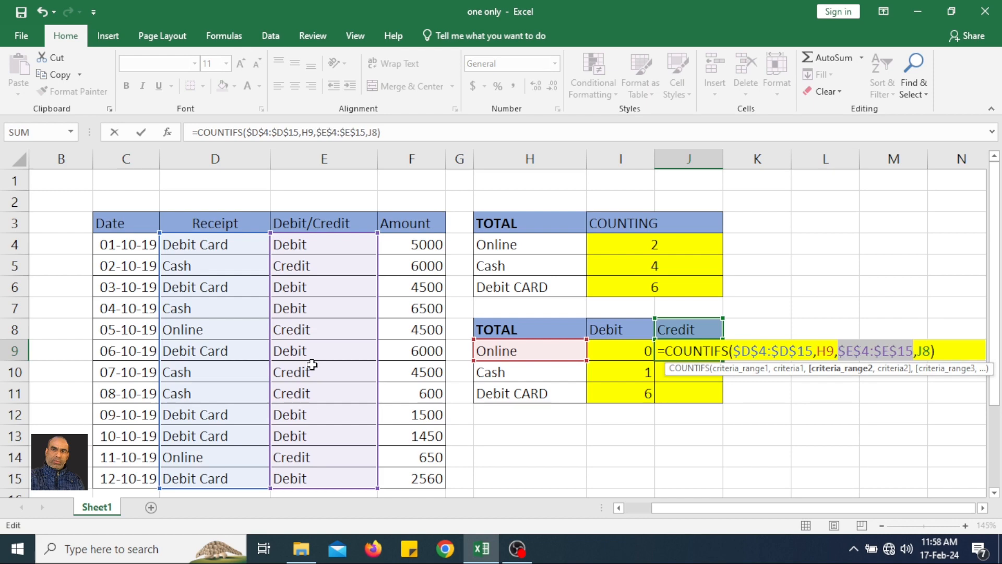
left_click(920, 351)
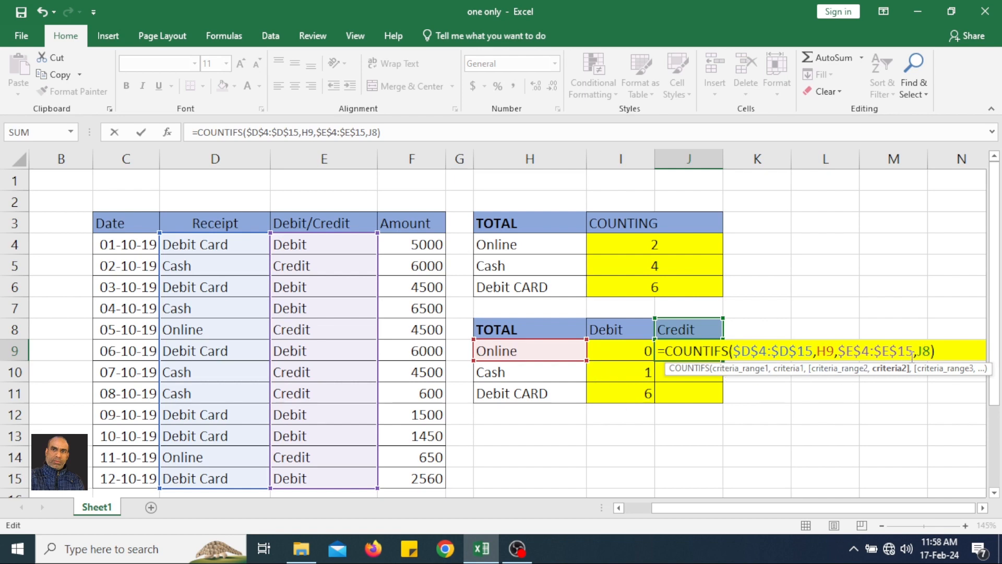
key("F4")
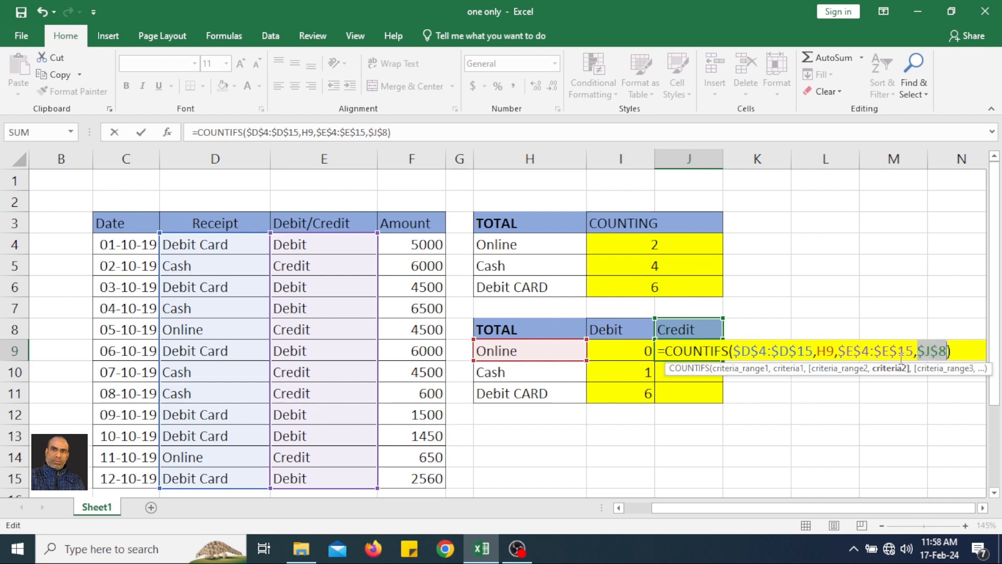
key("ctrl+Return")
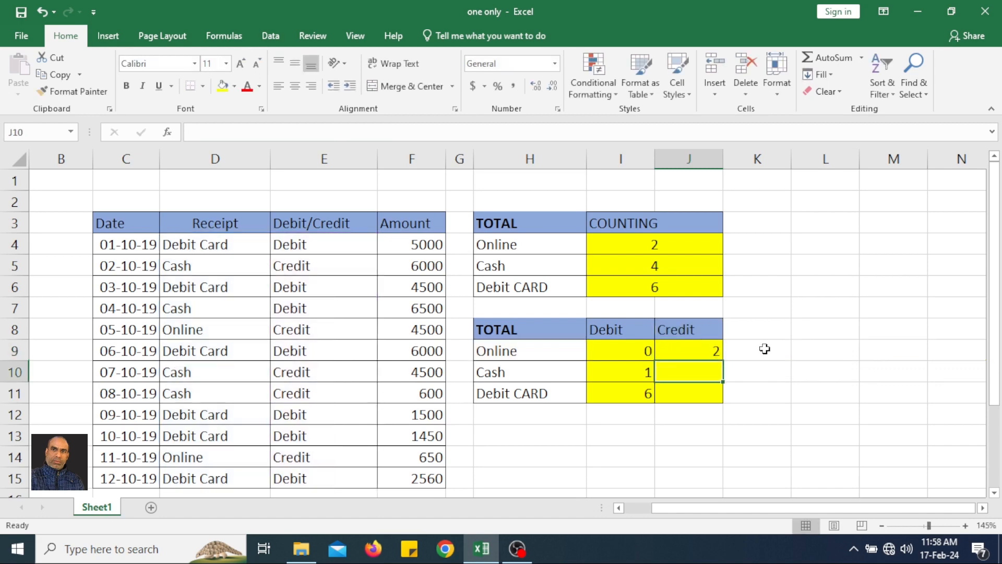
left_click_drag(725, 361, 725, 402)
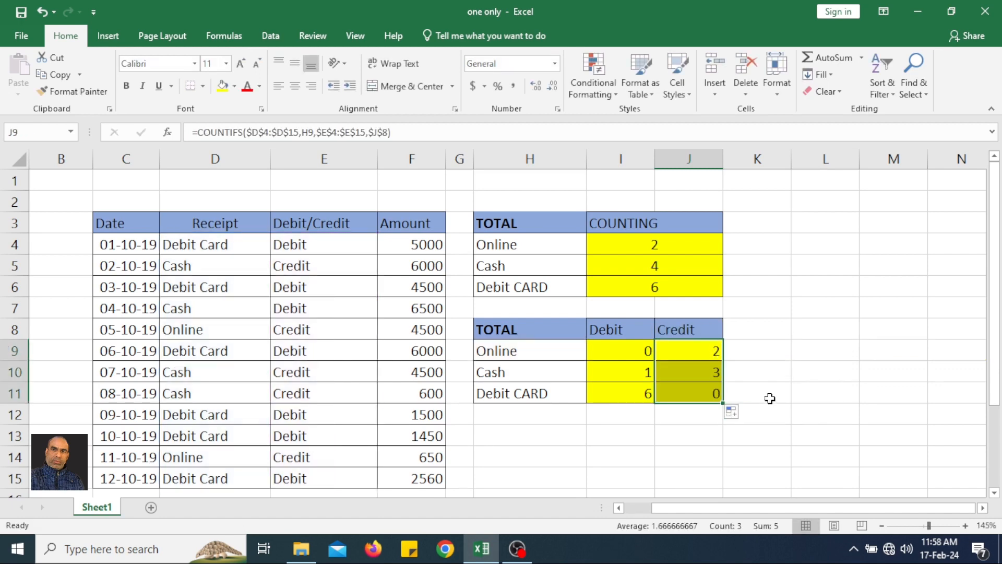